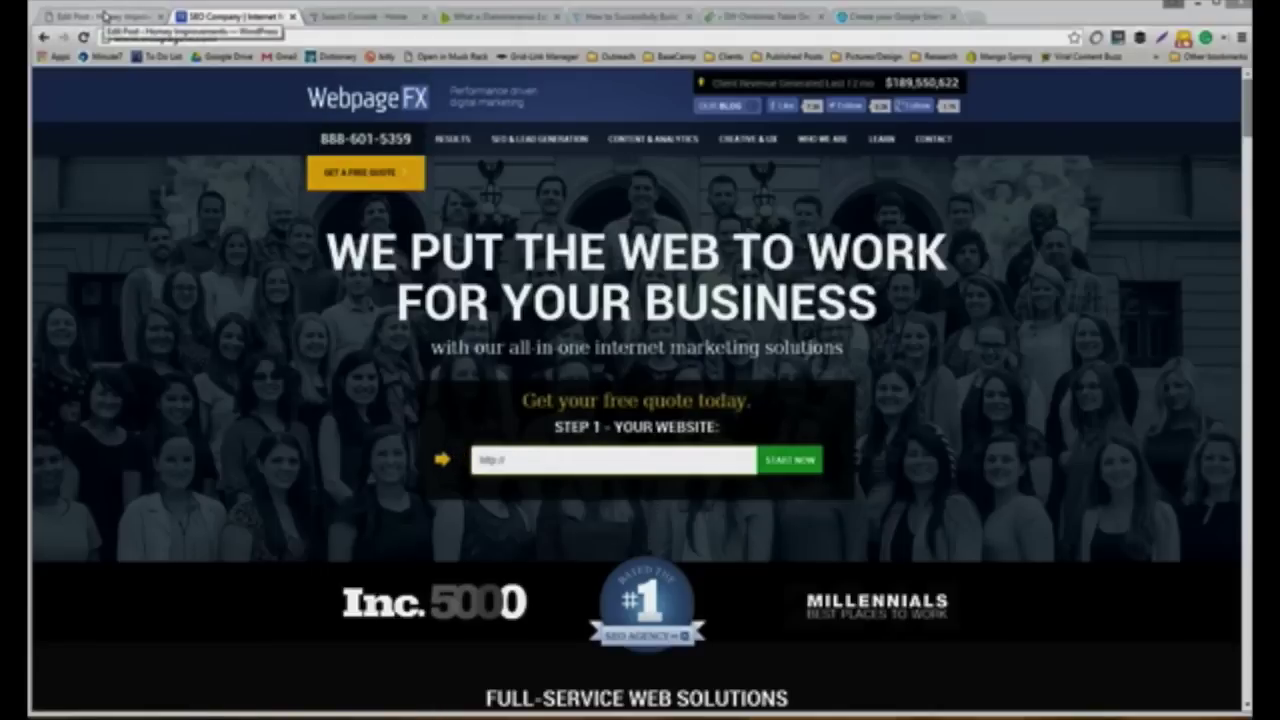
Open the Breast Cancer Awareness Month post for editing and examine the focus keyword in its WordPress SEO by Yoast section.
left_click(105, 16)
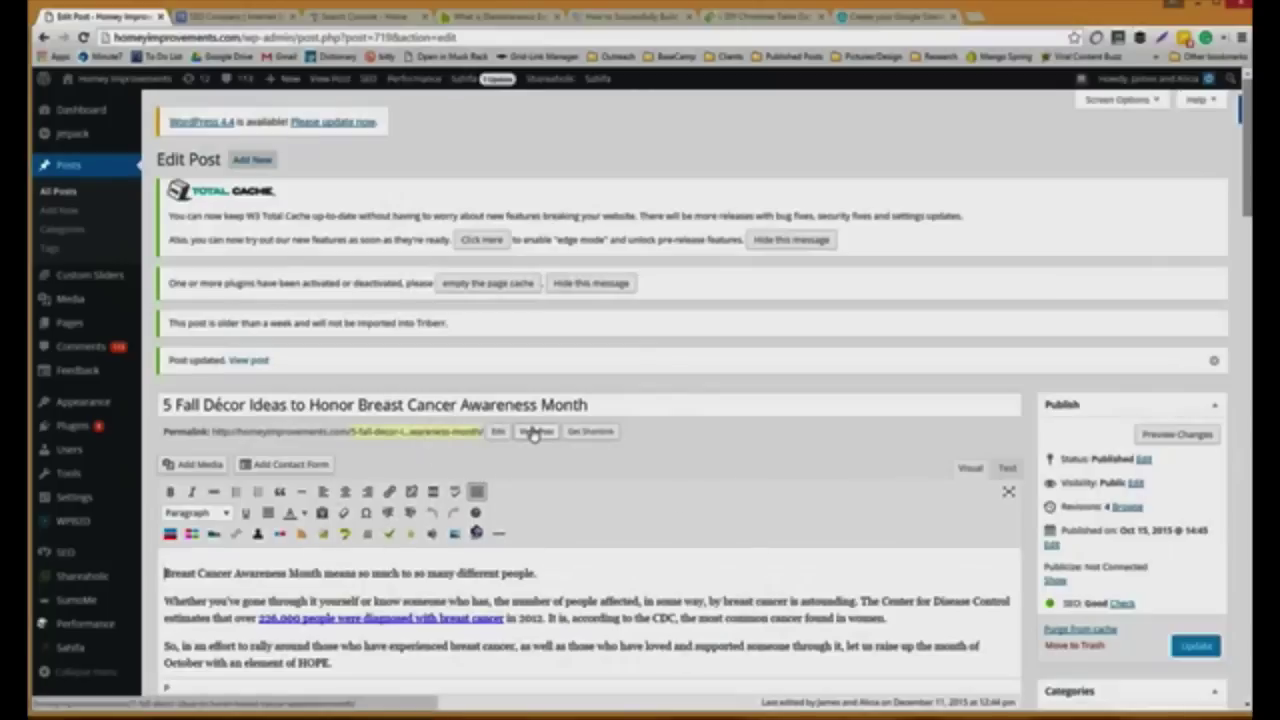
scroll(481, 410, "down", 10)
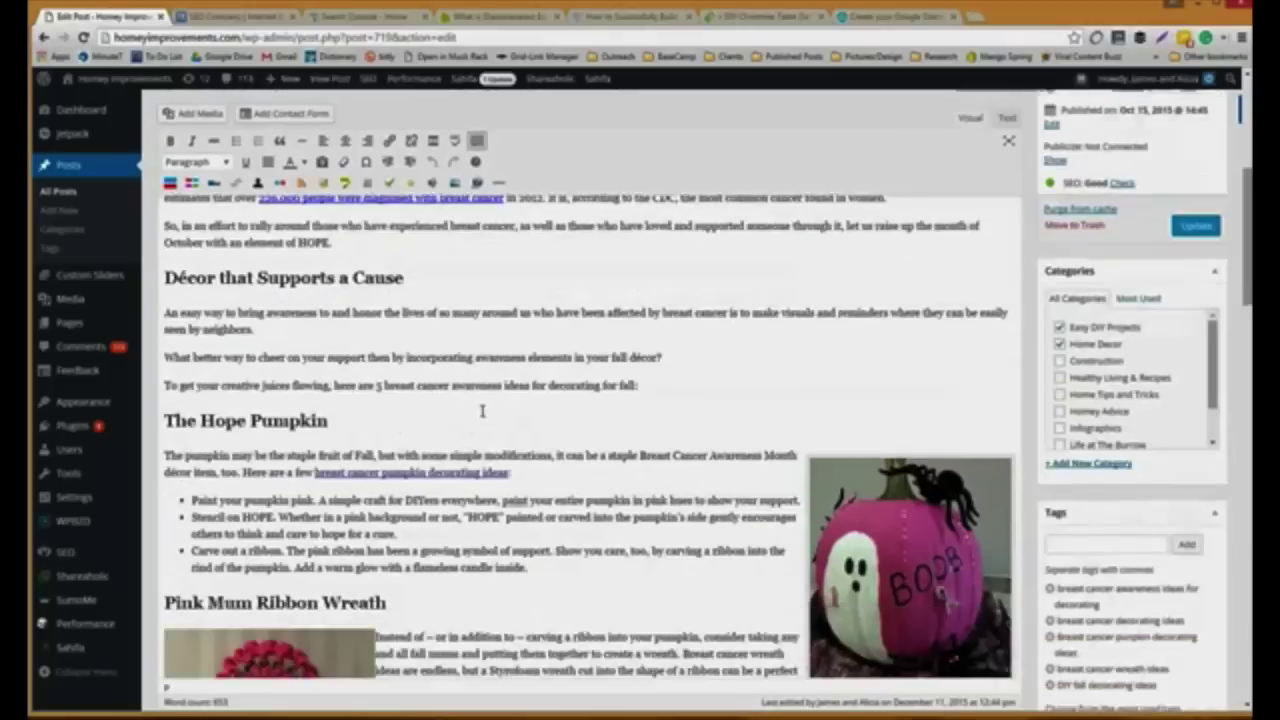
scroll(481, 410, "down", 6)
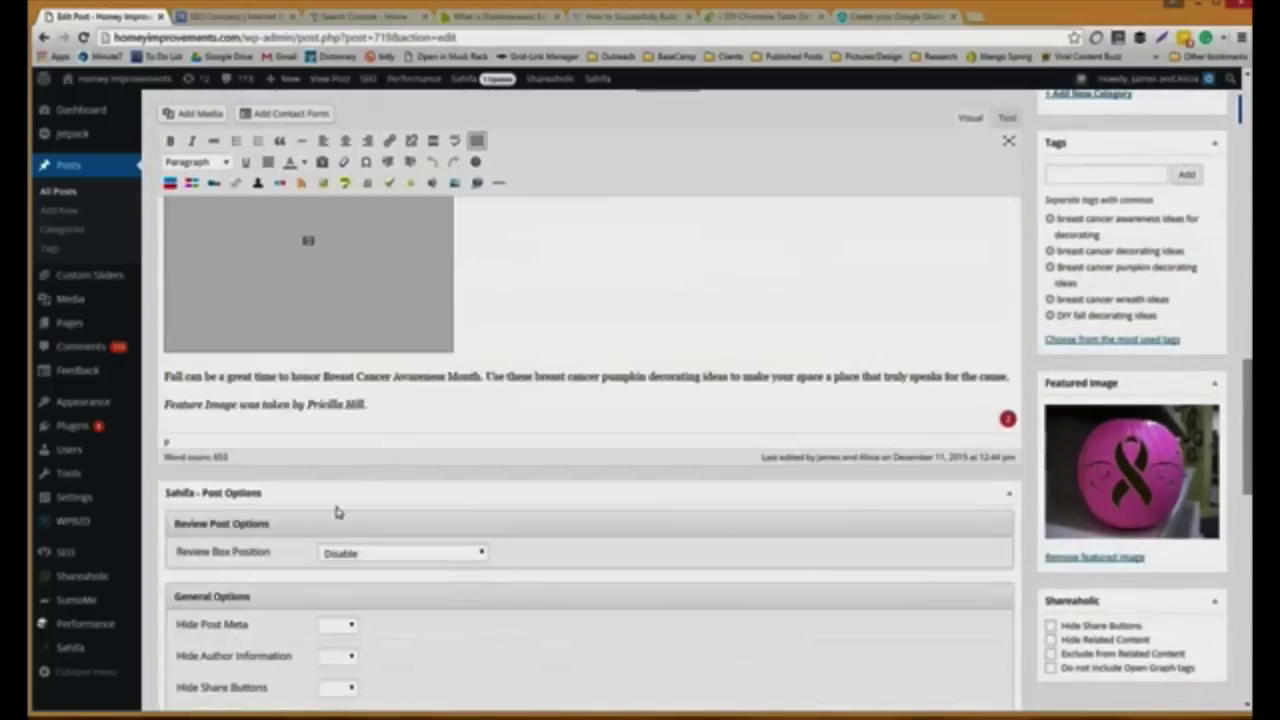
scroll(330, 505, "down", 4)
scroll(307, 490, "down", 9)
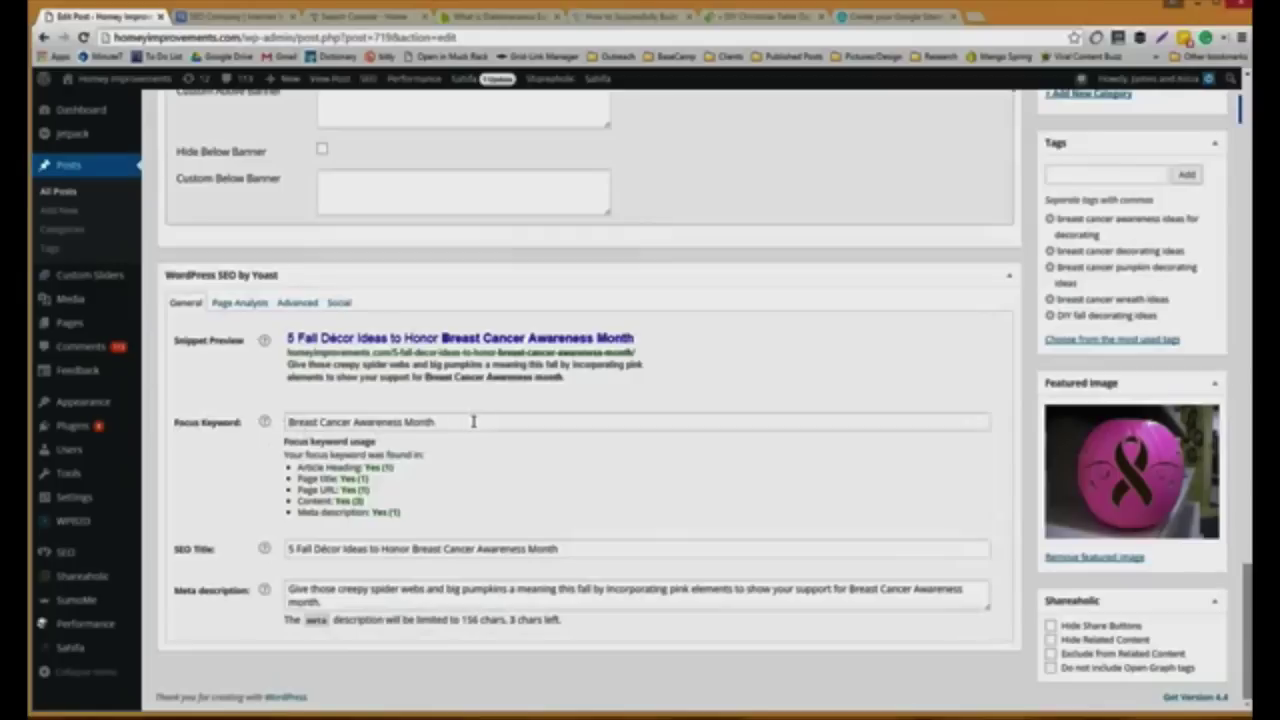
left_click_drag(447, 425, 290, 422)
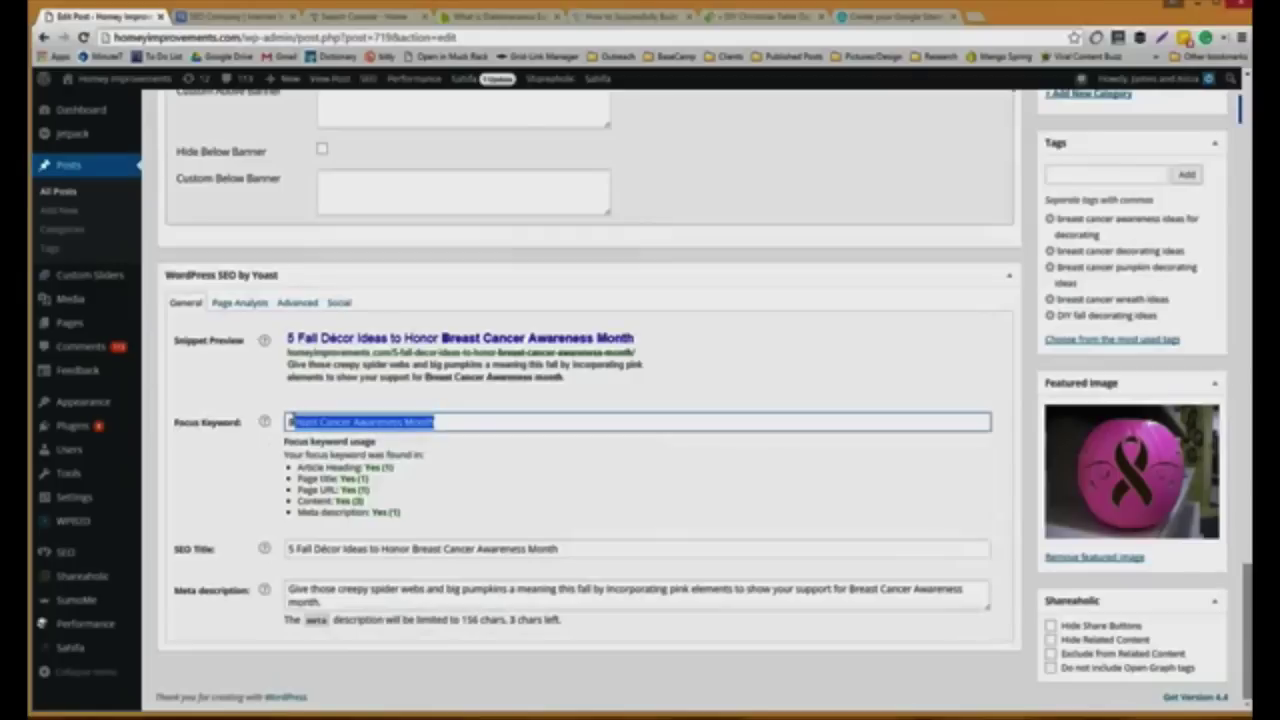
left_click(231, 467)
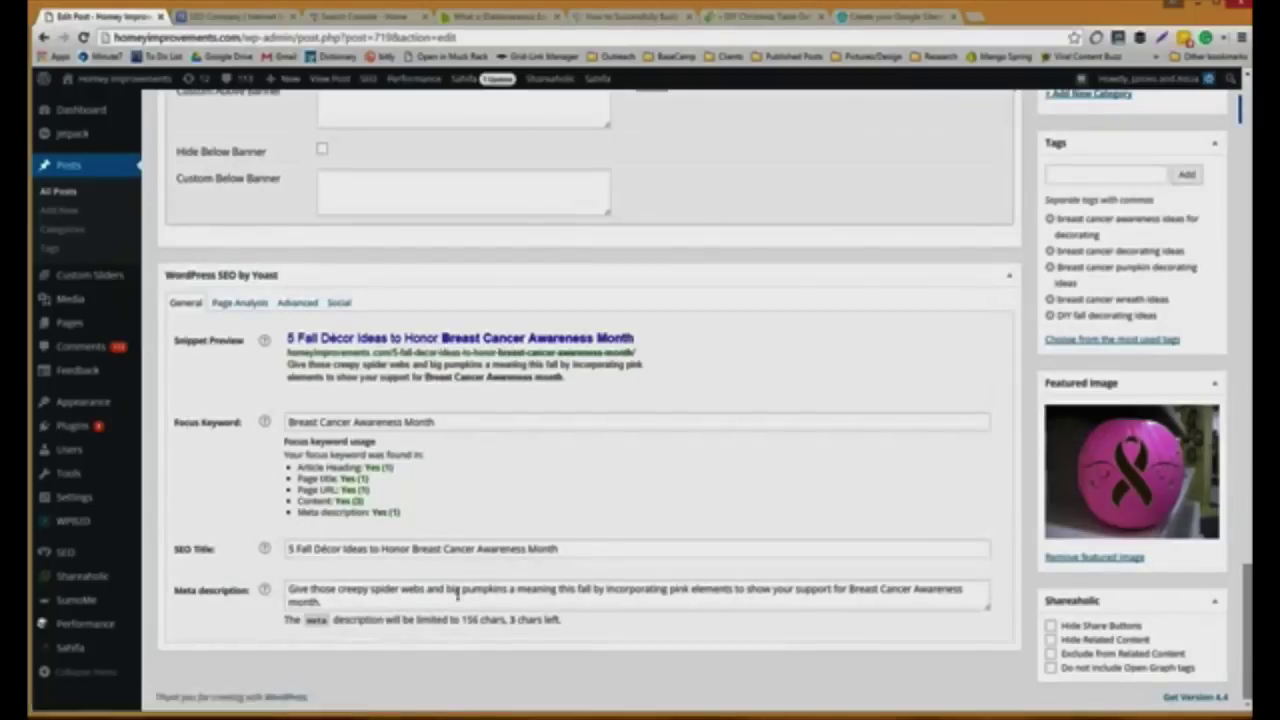
Examine the post's SEO title and the full text of its meta description.
left_click_drag(286, 548, 612, 551)
left_click(584, 548)
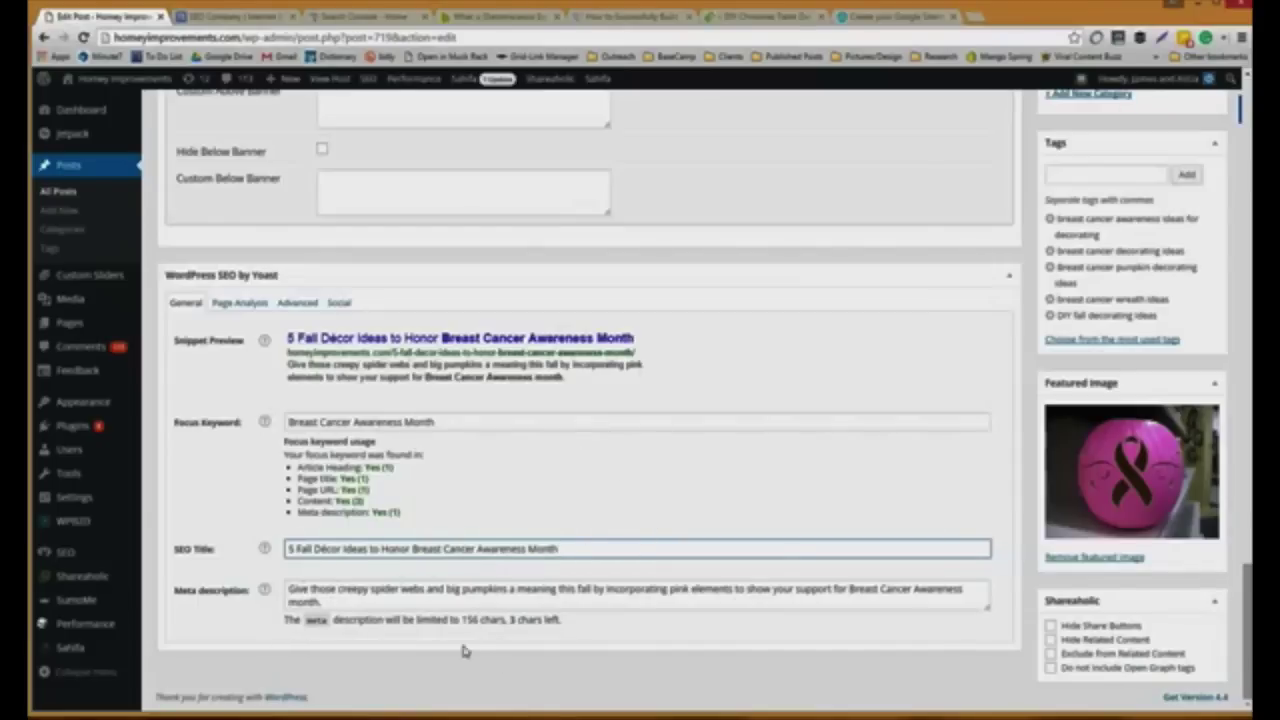
left_click(324, 601)
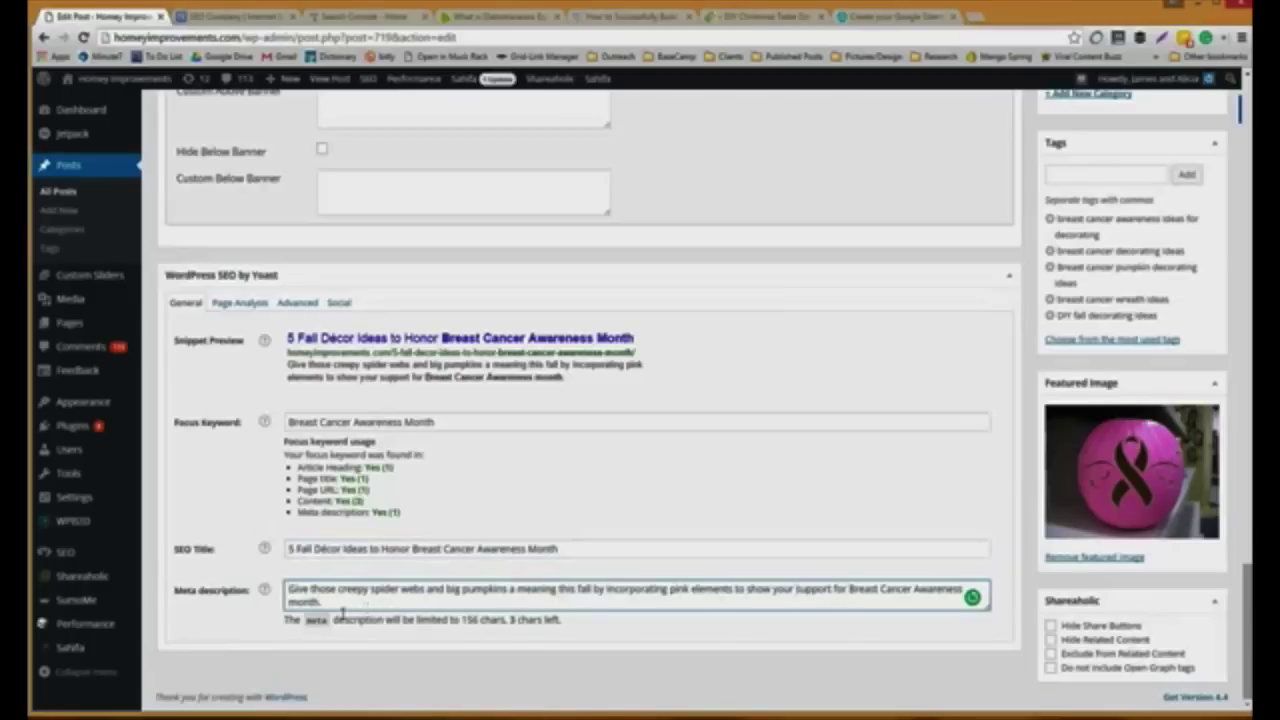
left_click_drag(329, 601, 281, 589)
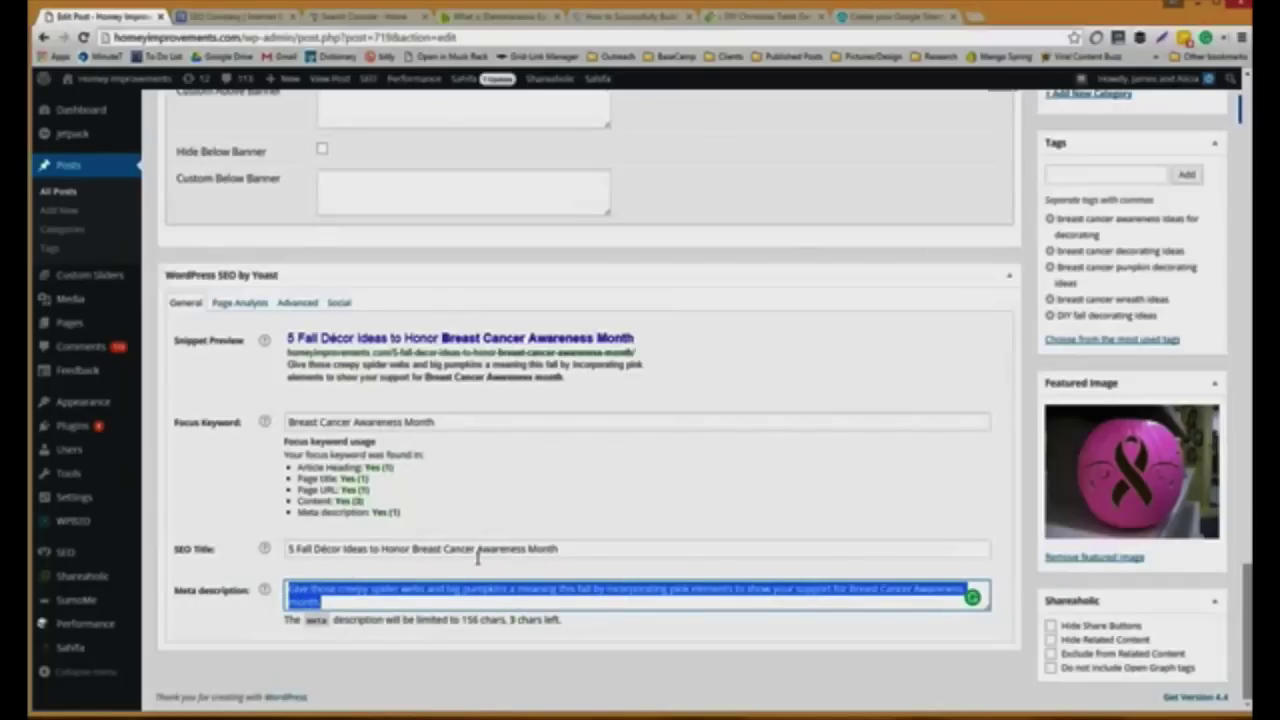
left_click(349, 600)
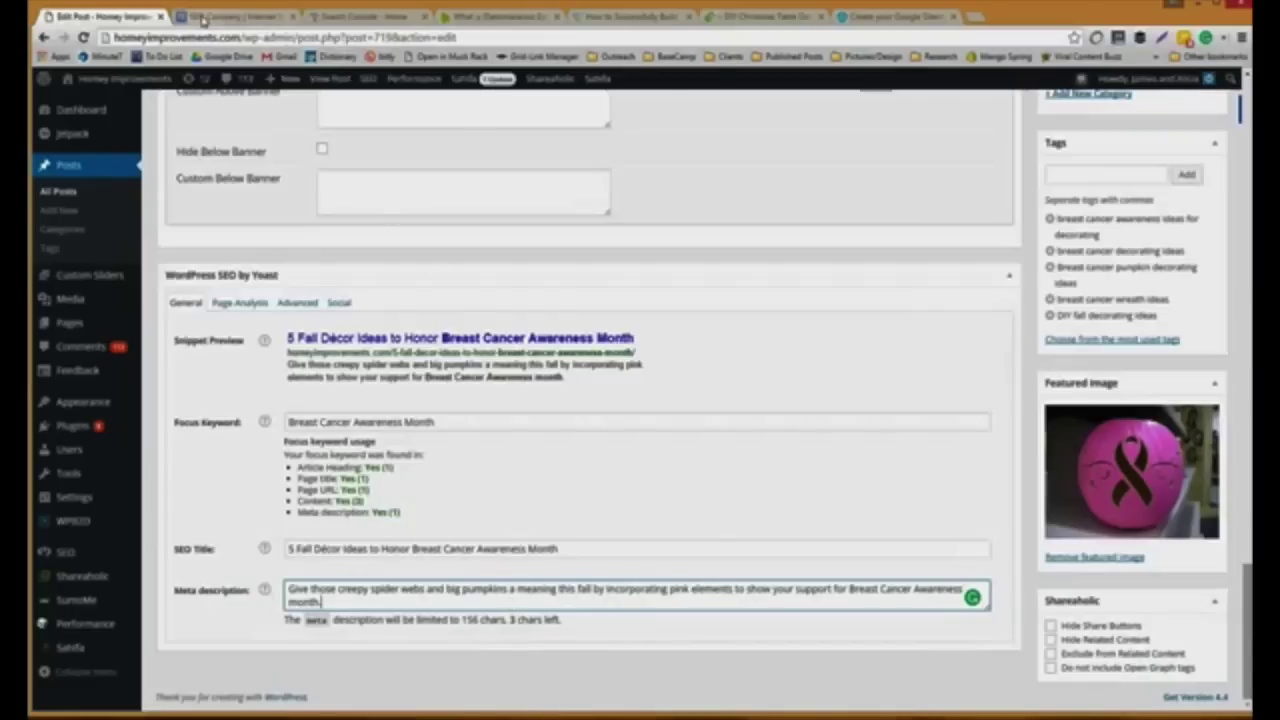
Inspect the WebpageFX homepage's code and search it for "description" to locate the meta description tag.
key("ctrl+Tab")
scroll(286, 537, "down", 2)
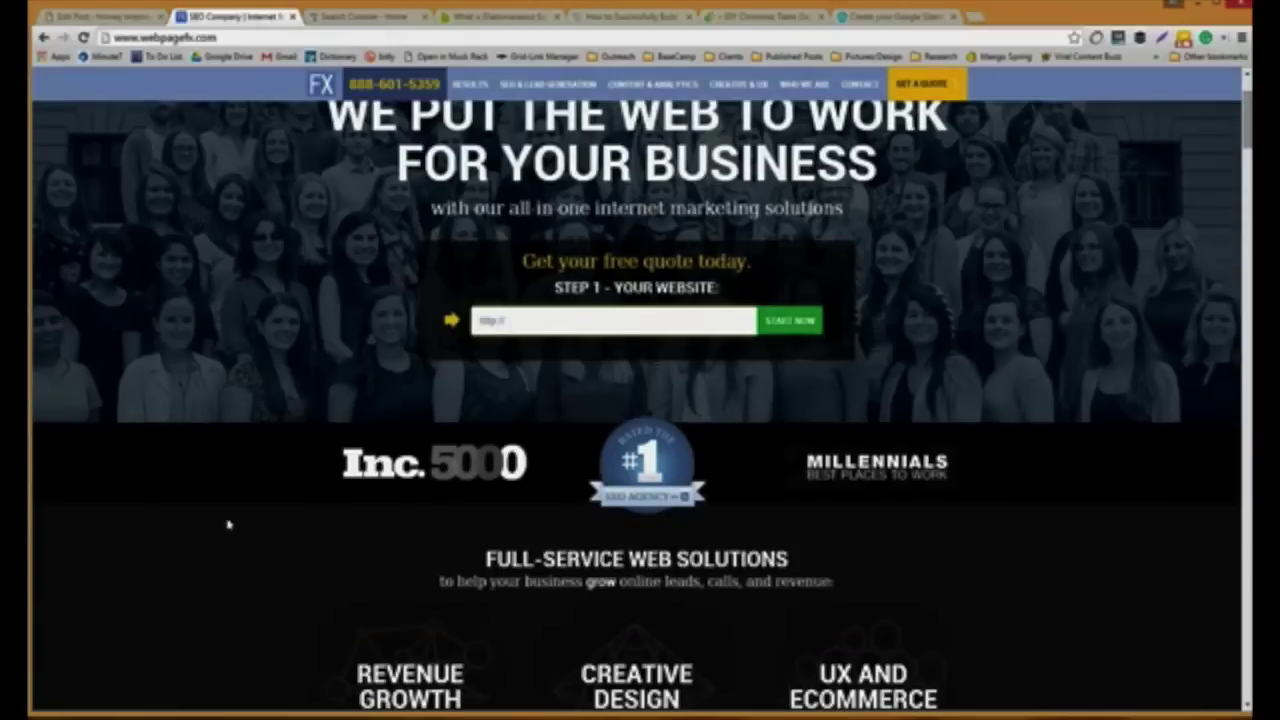
right_click(286, 530)
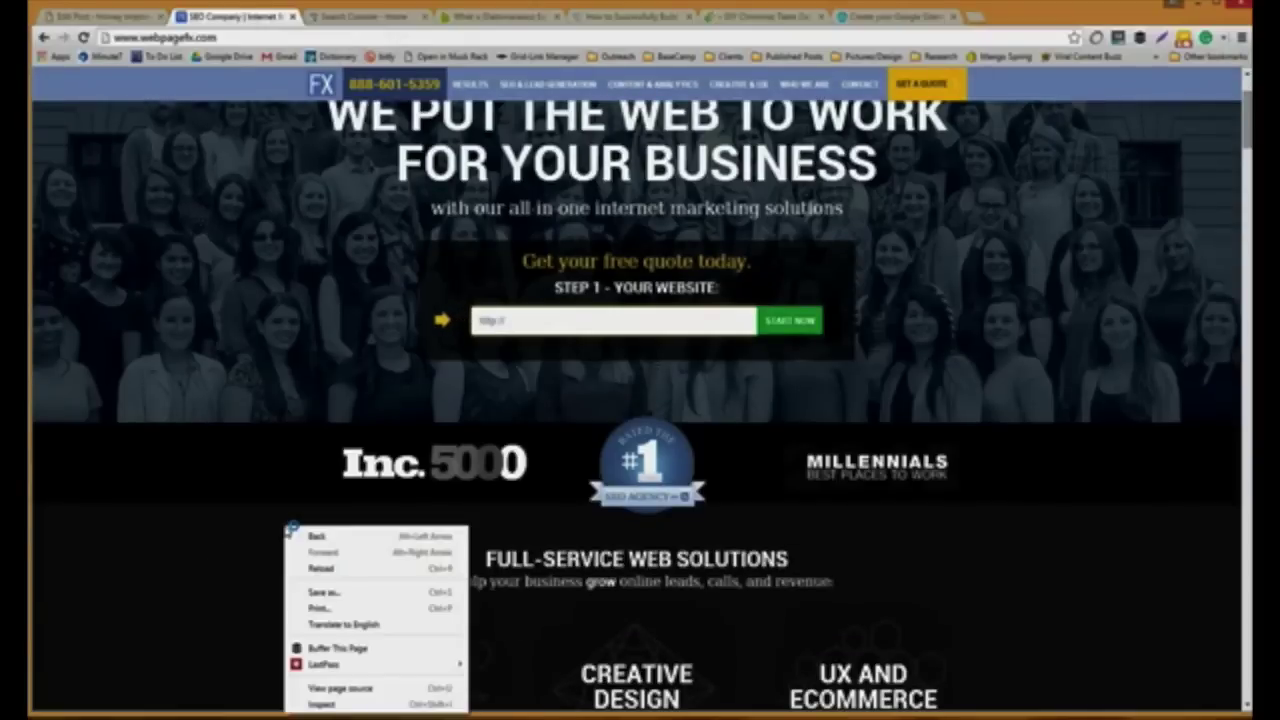
left_click(343, 700)
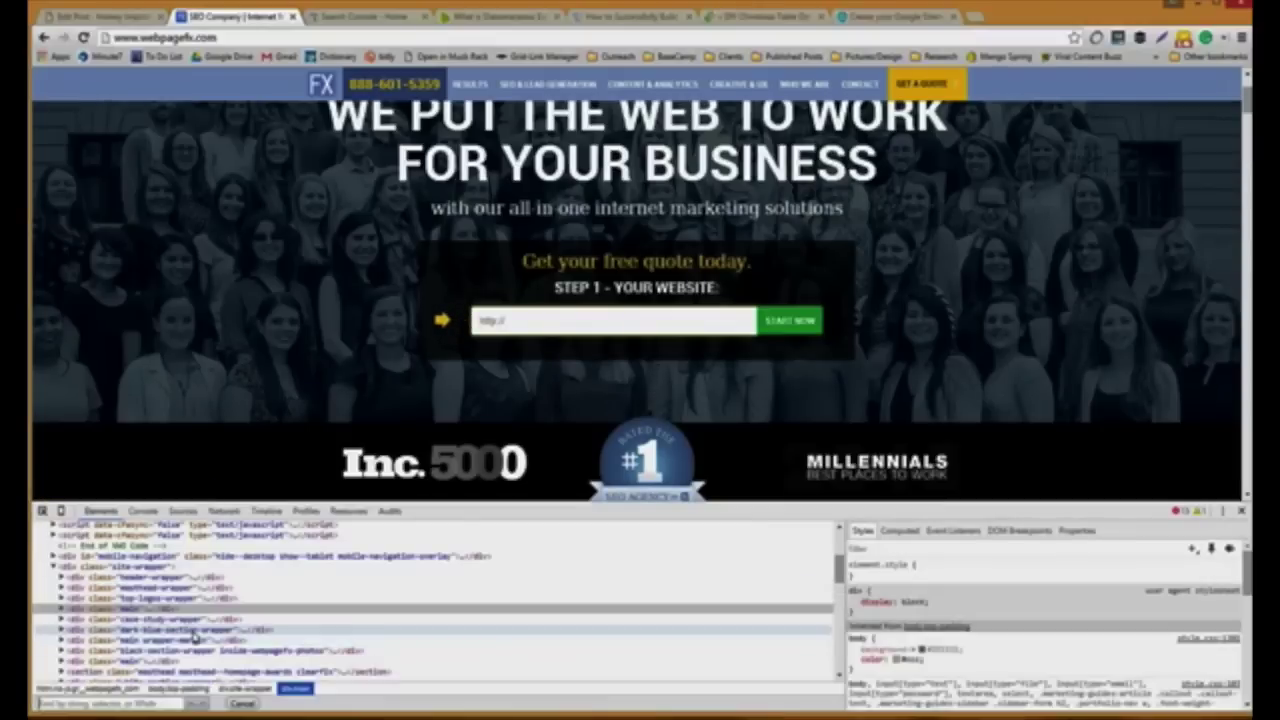
type("description")
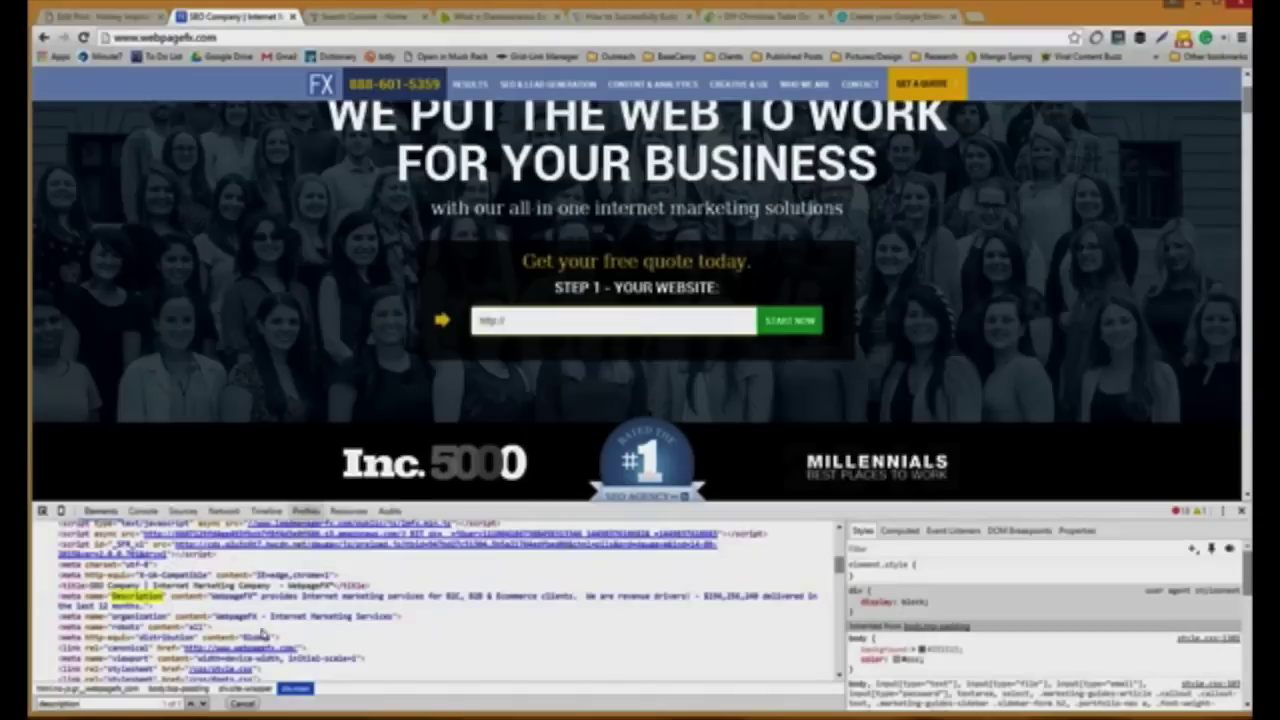
Return to the post editor and check the meta description's character limit and remaining characters.
left_click(126, 17)
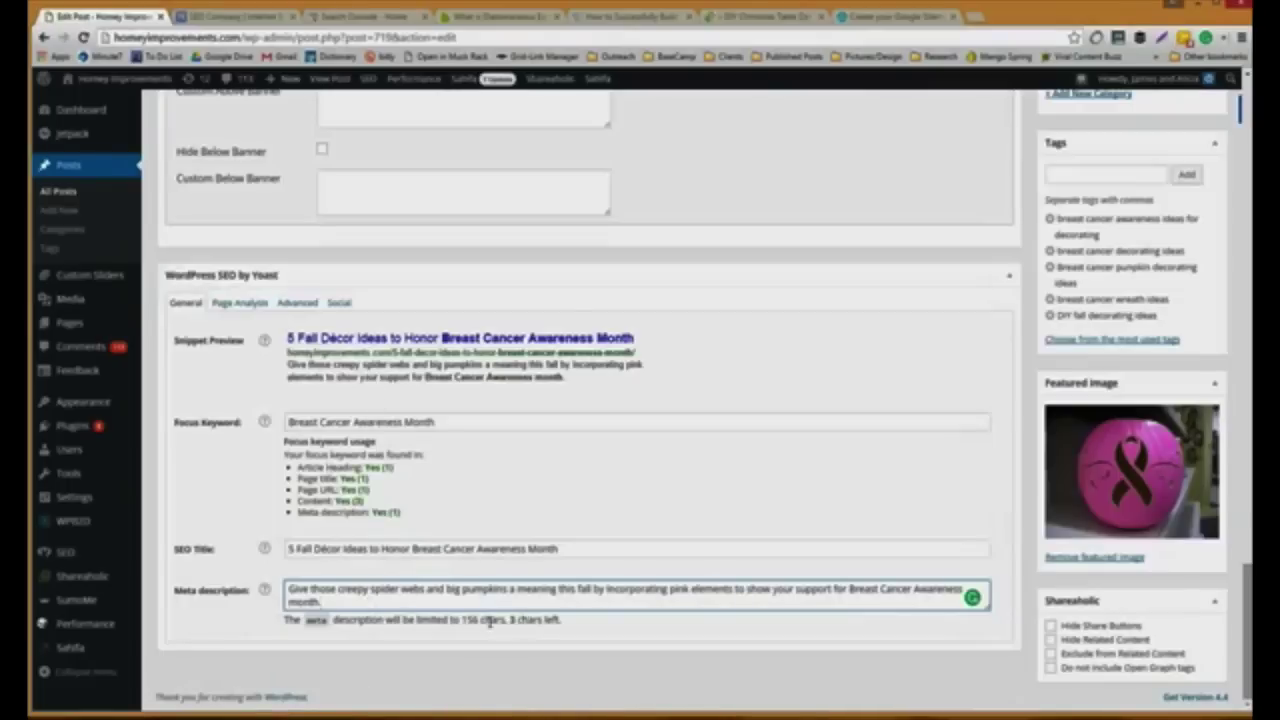
left_click_drag(521, 620, 270, 470)
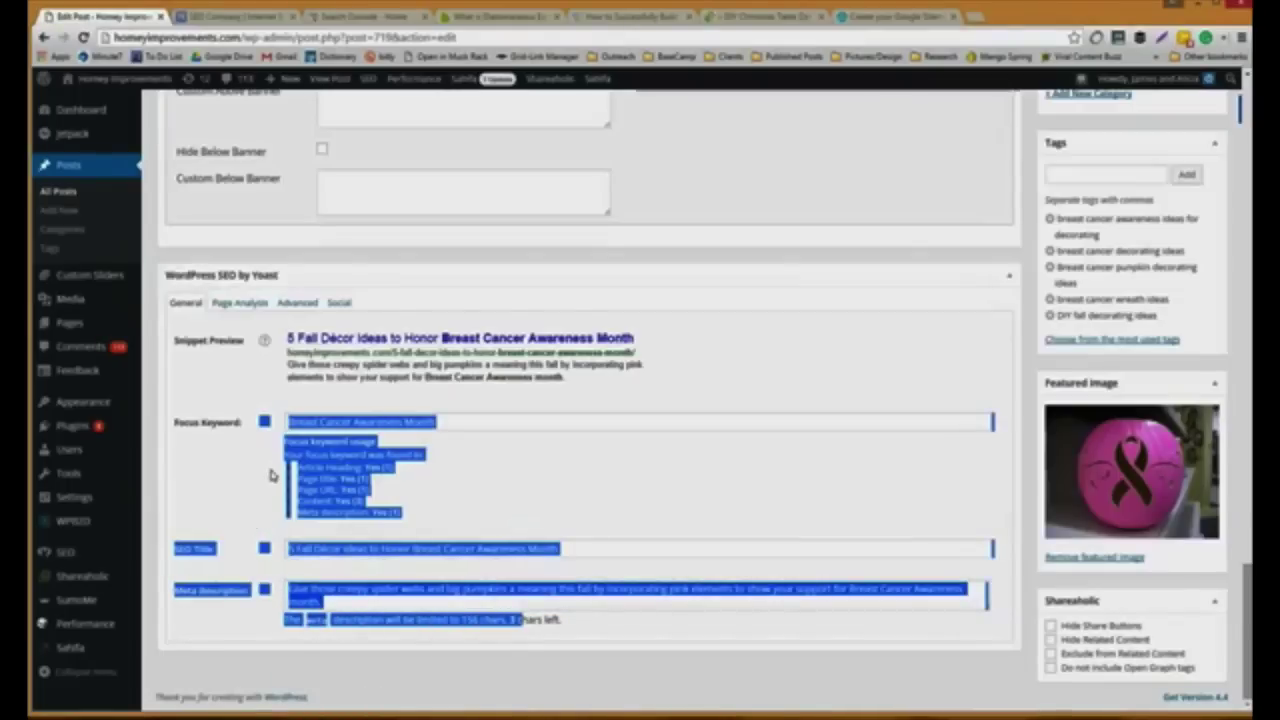
left_click(236, 492)
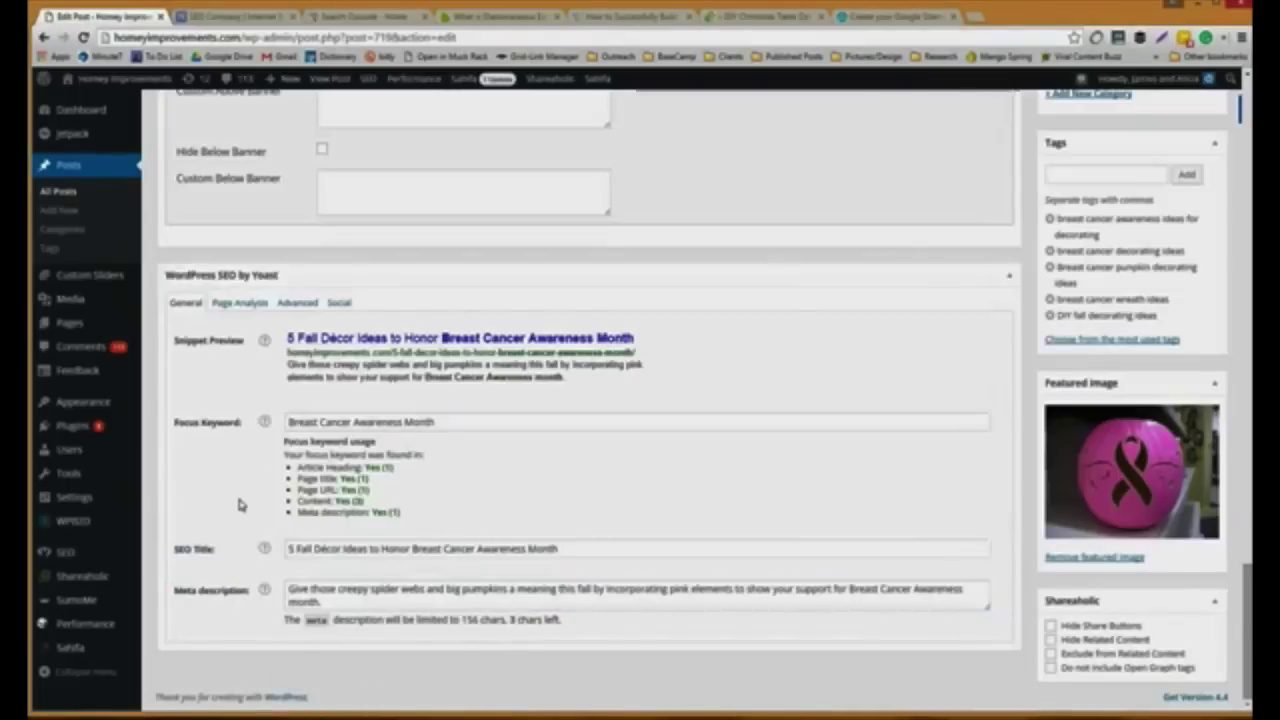
left_click(440, 421)
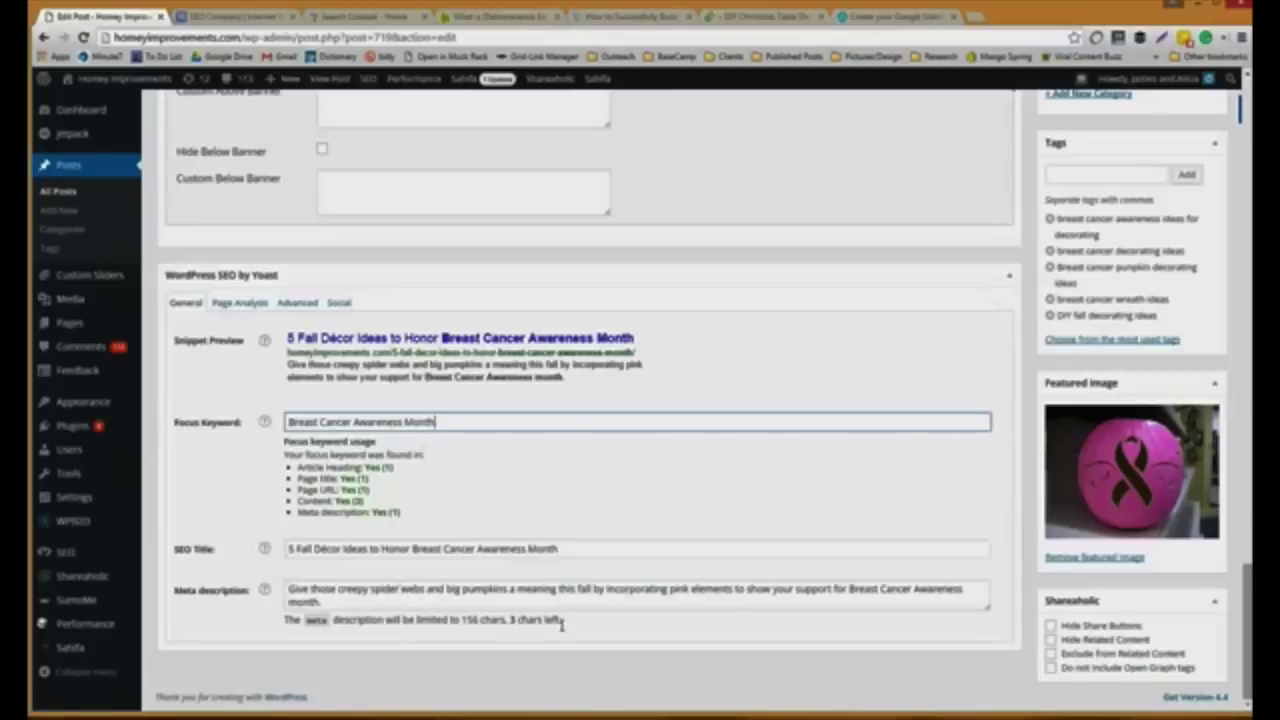
left_click_drag(564, 620, 461, 620)
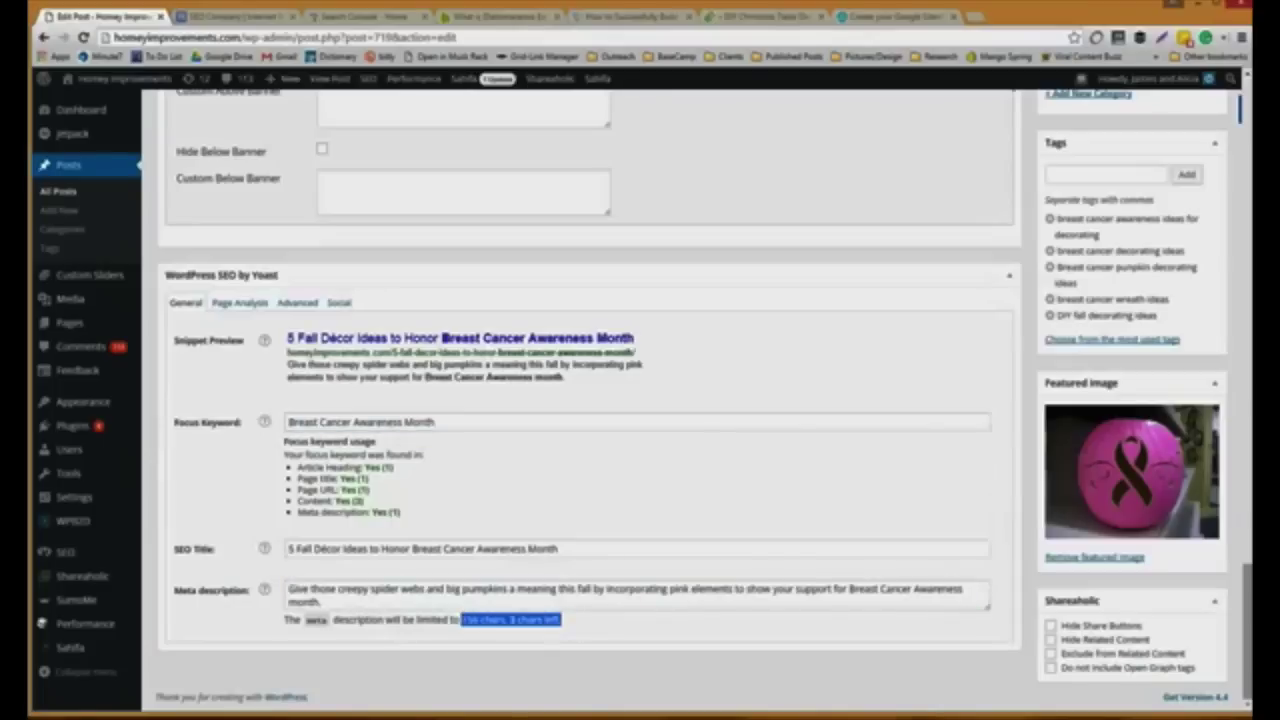
left_click(373, 598)
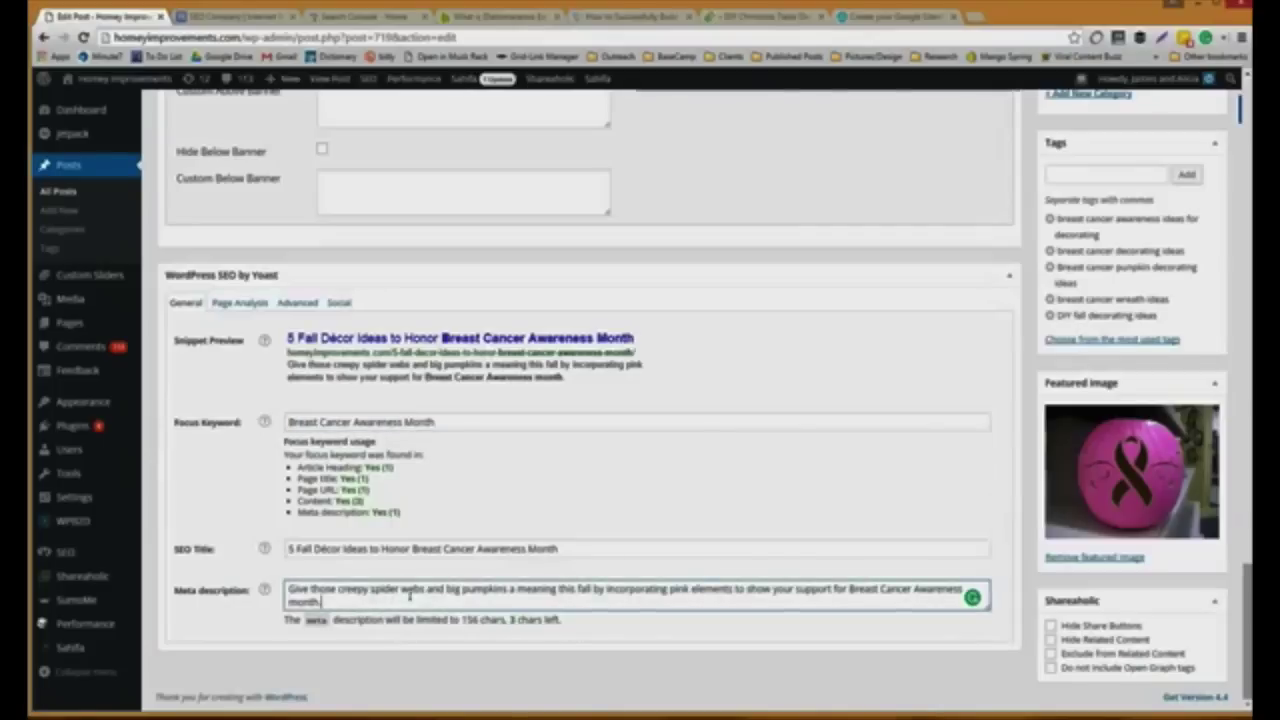
middle_click(720, 57)
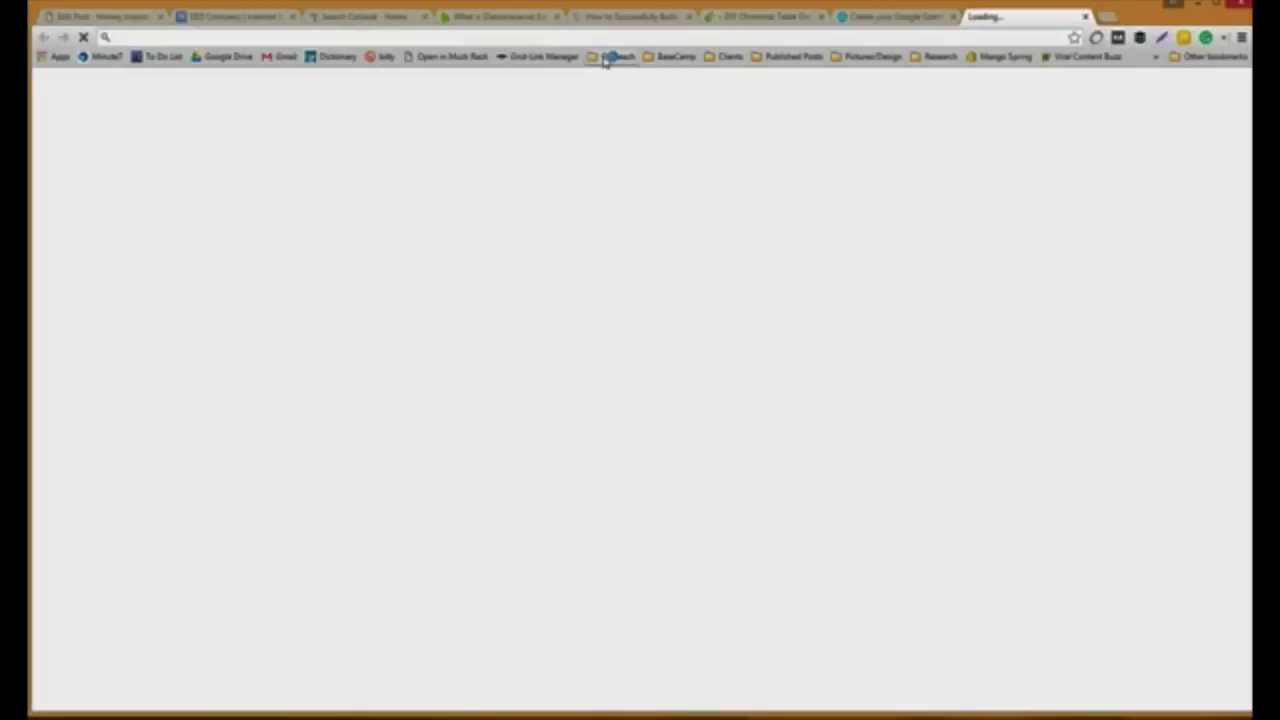
left_click(622, 58)
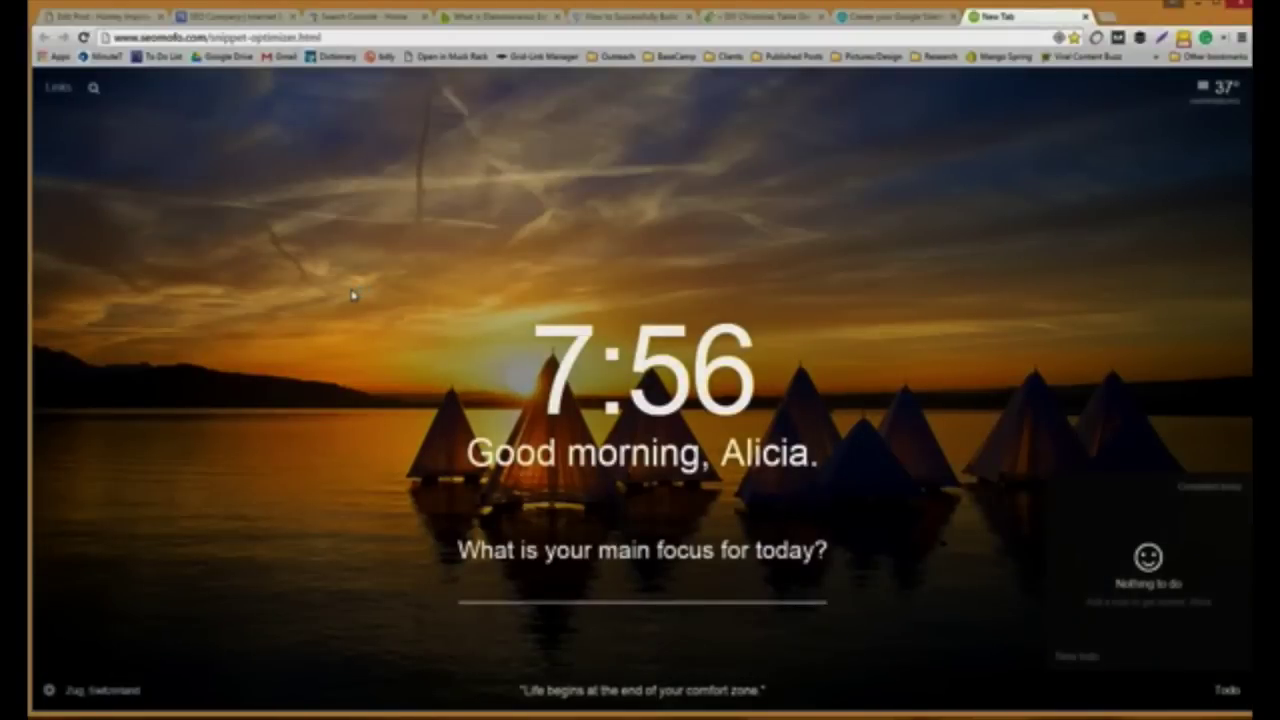
left_click(323, 36)
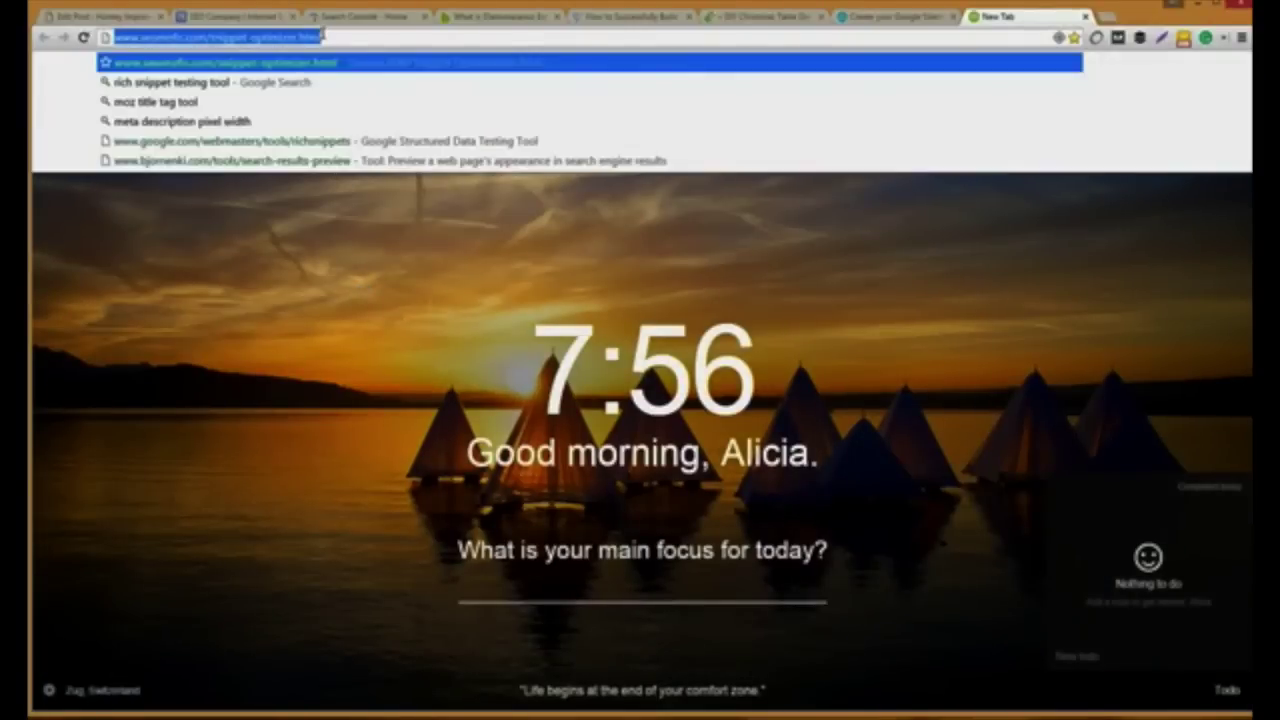
key("Return")
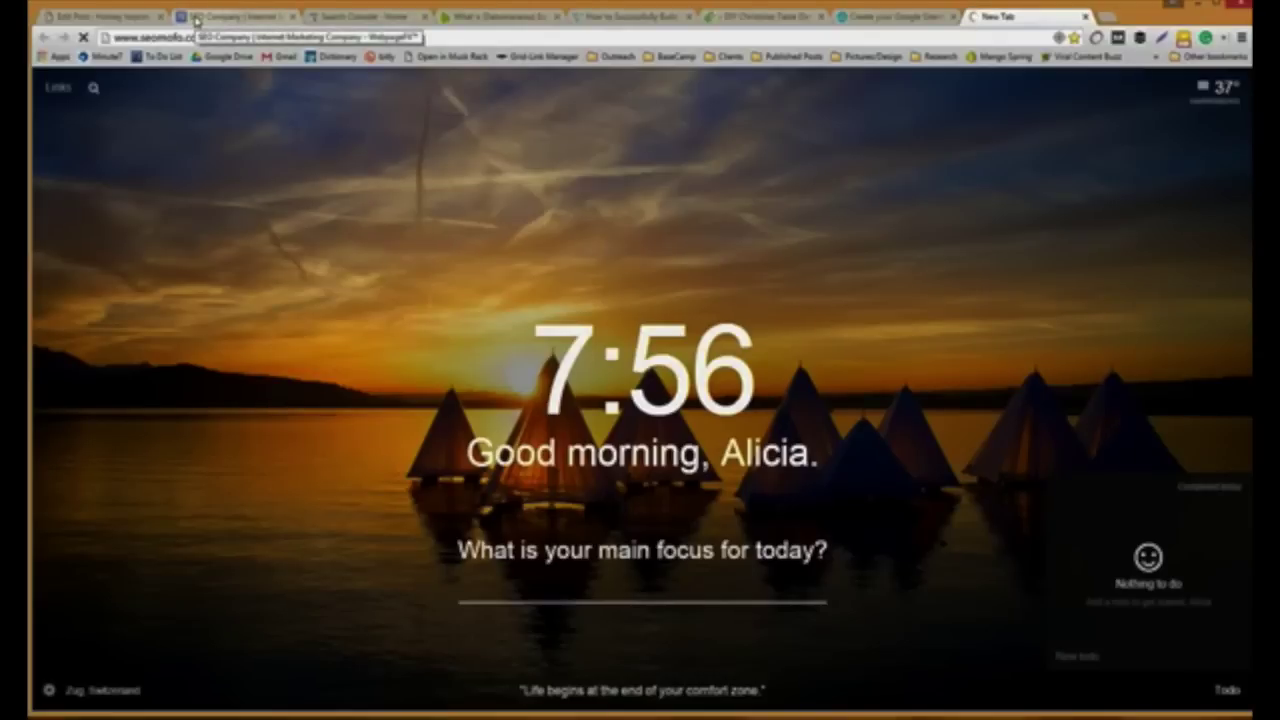
Close the developer tools on the WebpageFX homepage and examine the page's headings, in-text links and body content.
left_click(196, 18)
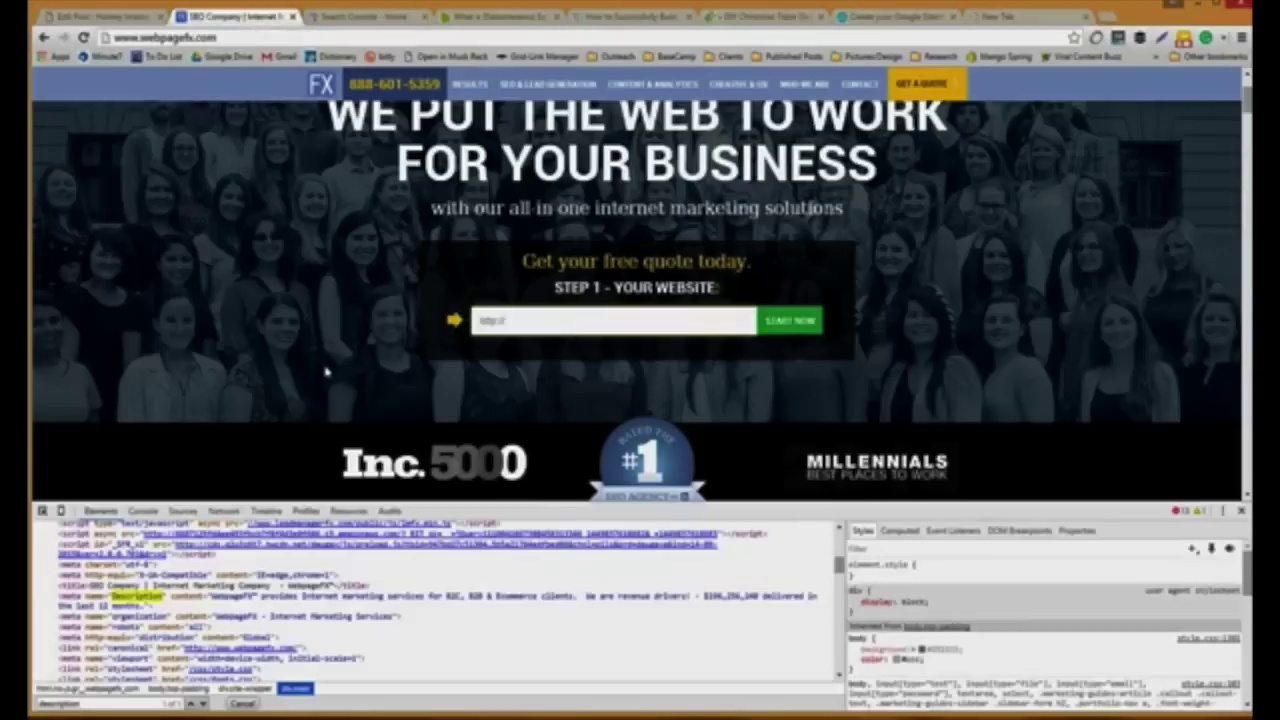
left_click(1241, 511)
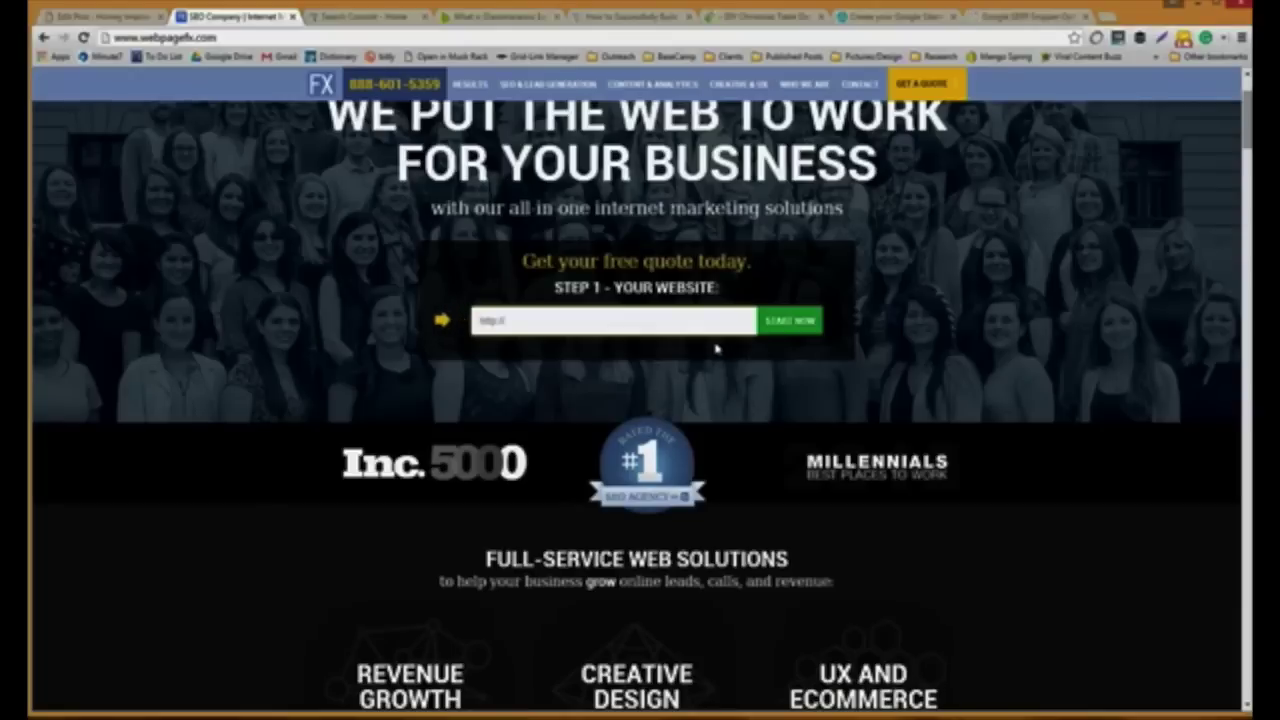
scroll(323, 500, "down", 6)
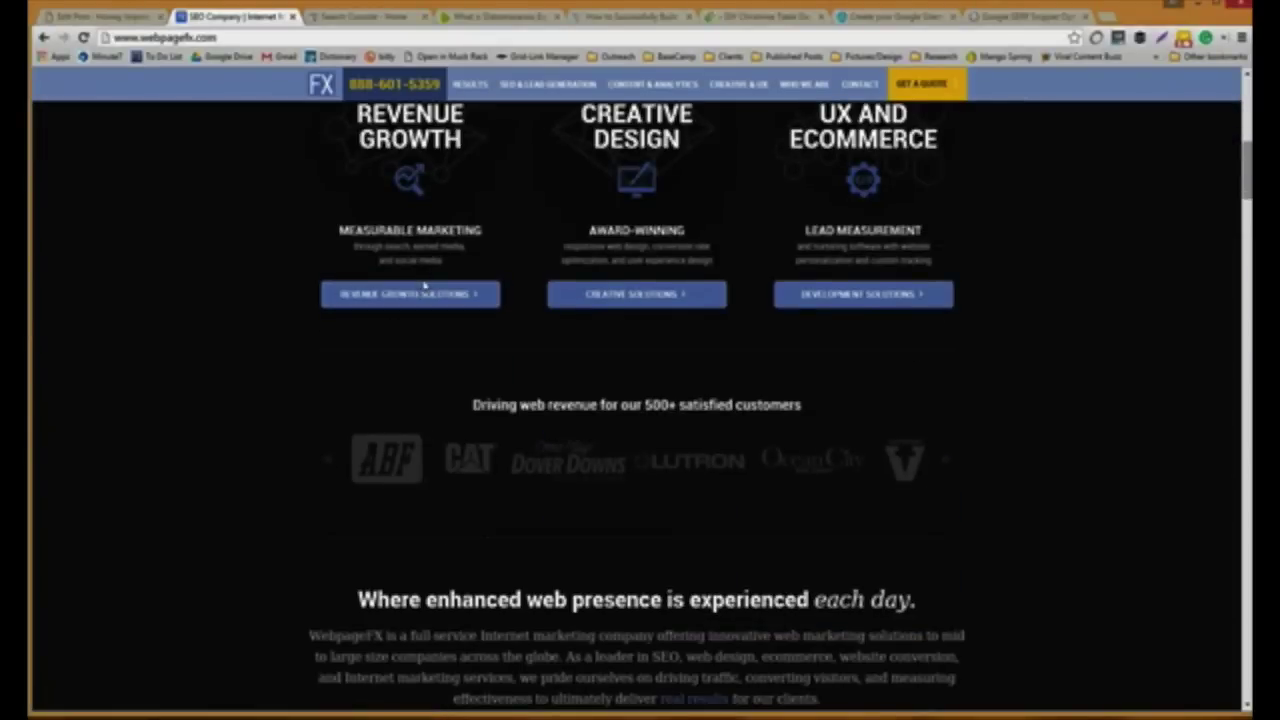
scroll(200, 477, "down", 4)
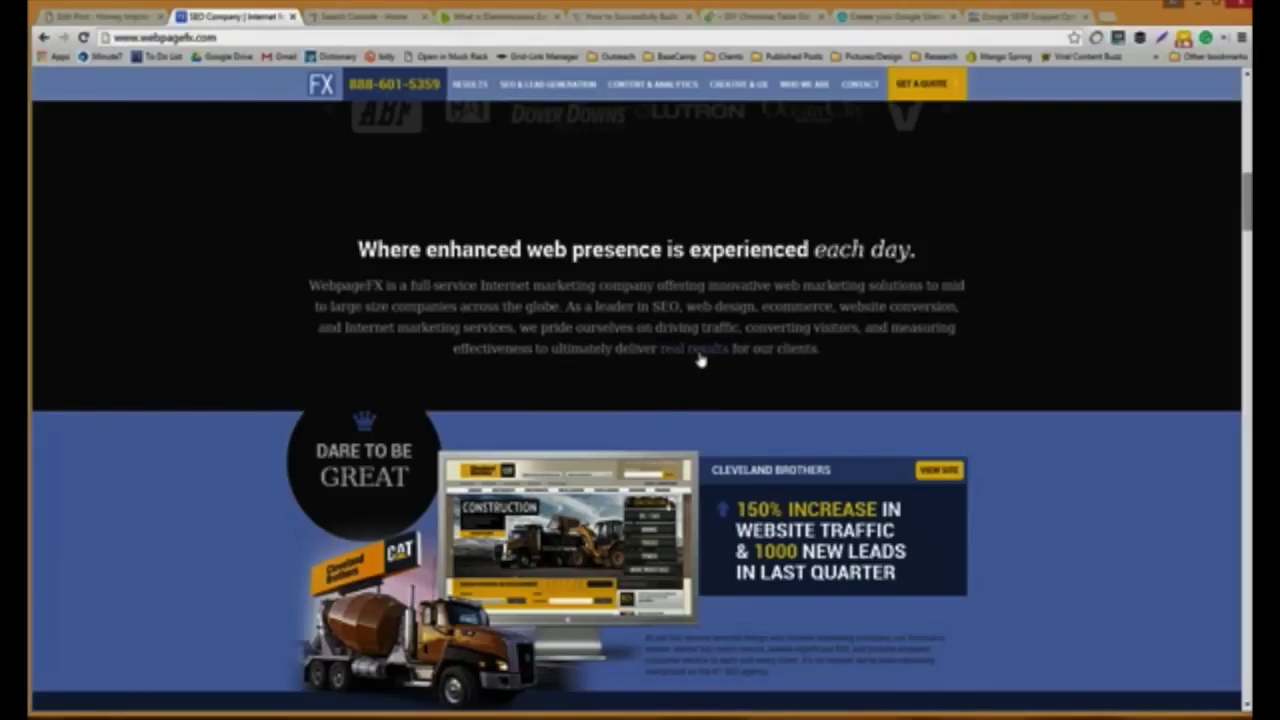
scroll(320, 338, "up", 10)
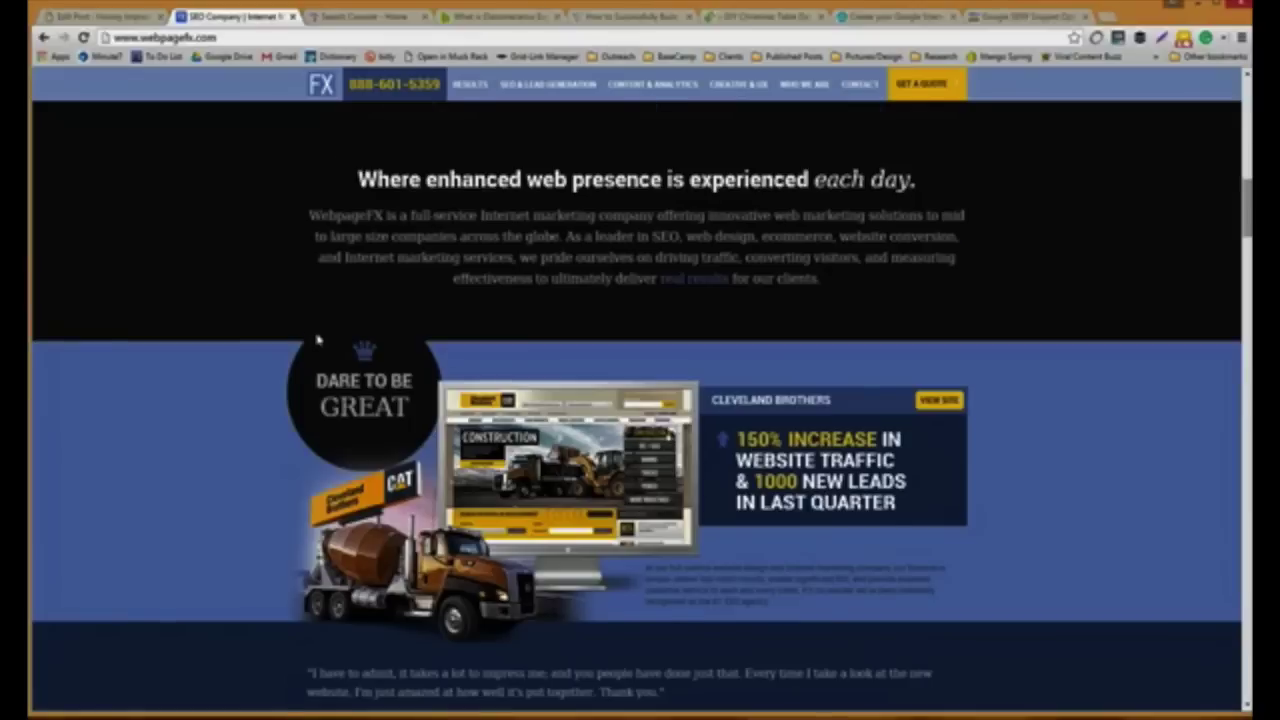
scroll(320, 340, "down", 10)
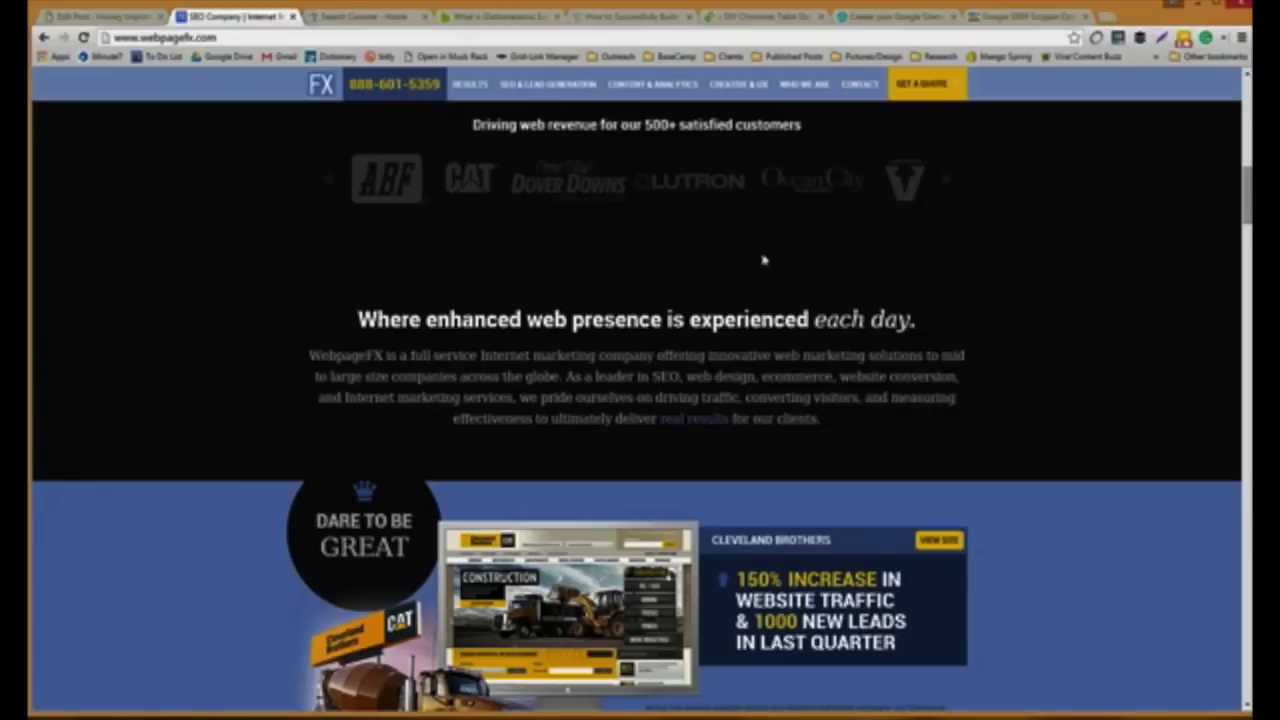
scroll(771, 294, "down", 10)
scroll(695, 376, "down", 15)
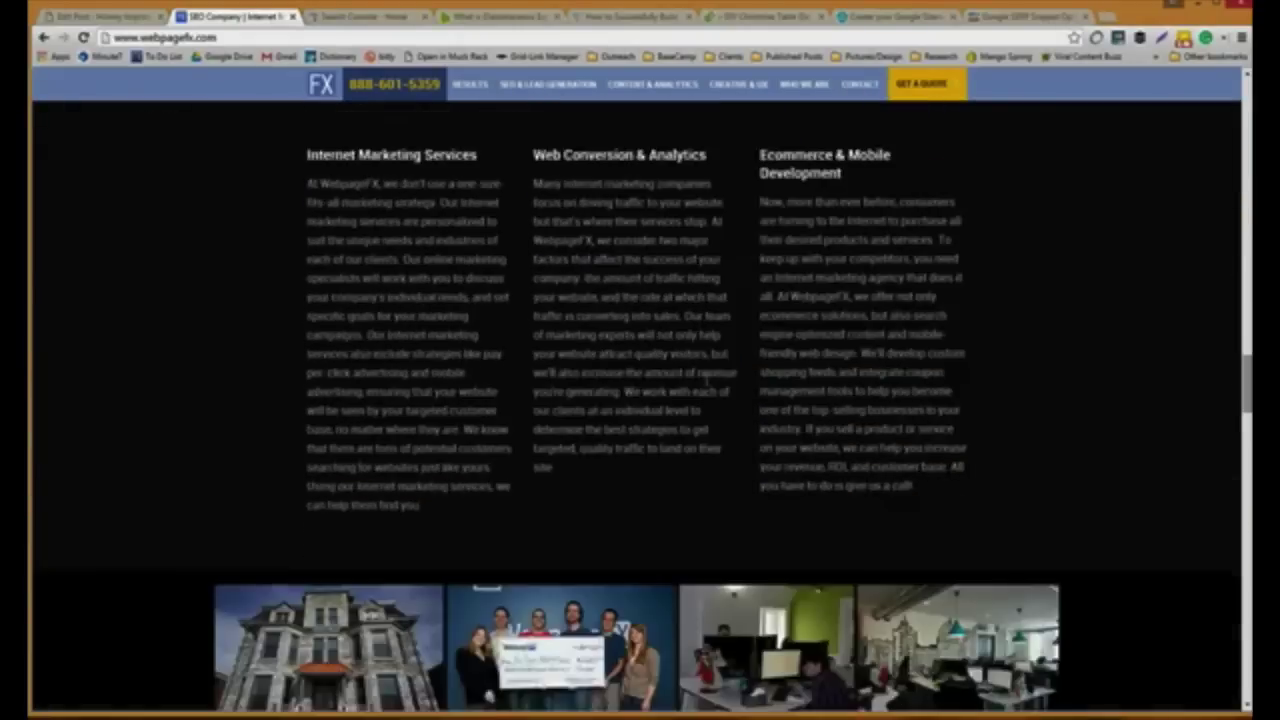
scroll(703, 397, "down", 3)
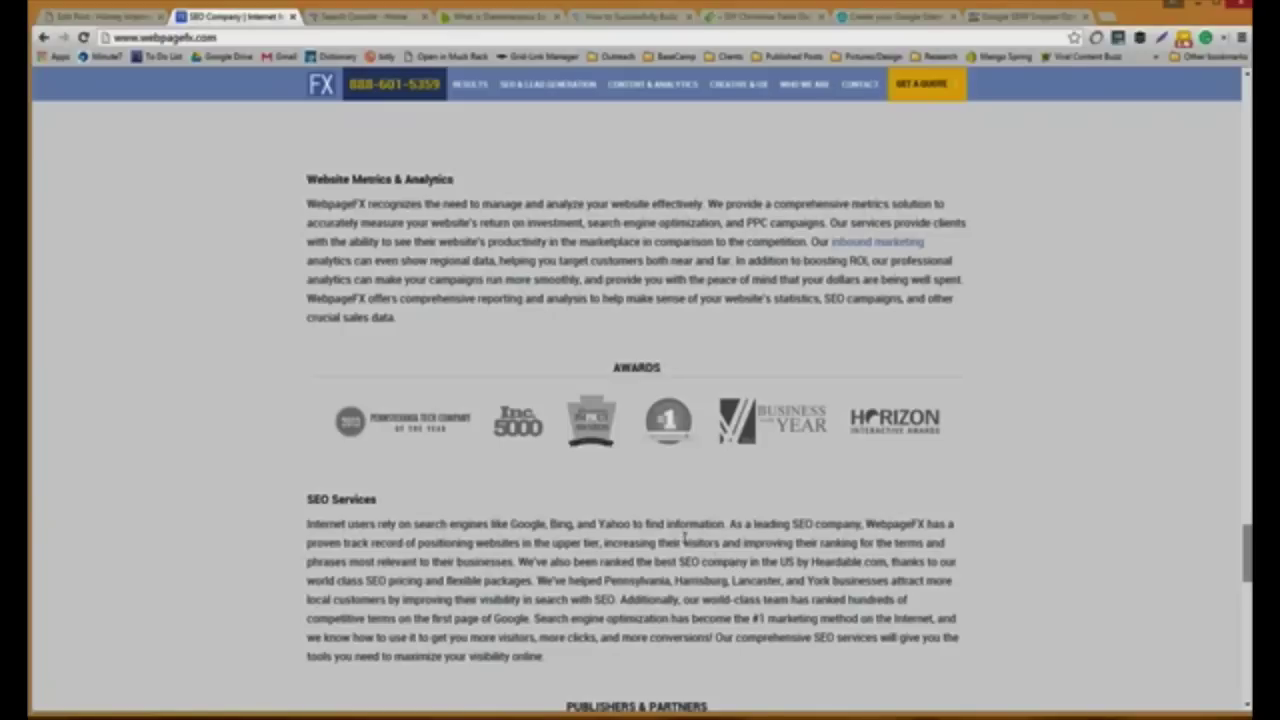
scroll(684, 540, "up", 10)
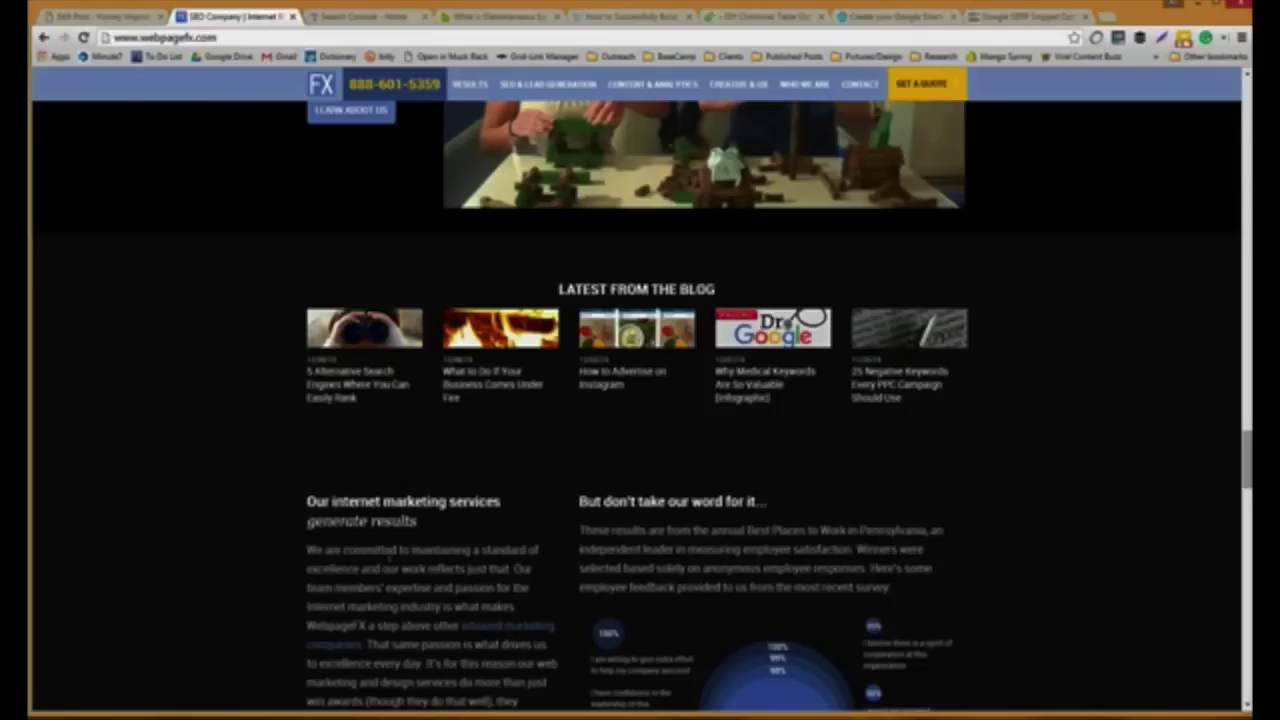
scroll(368, 524, "up", 15)
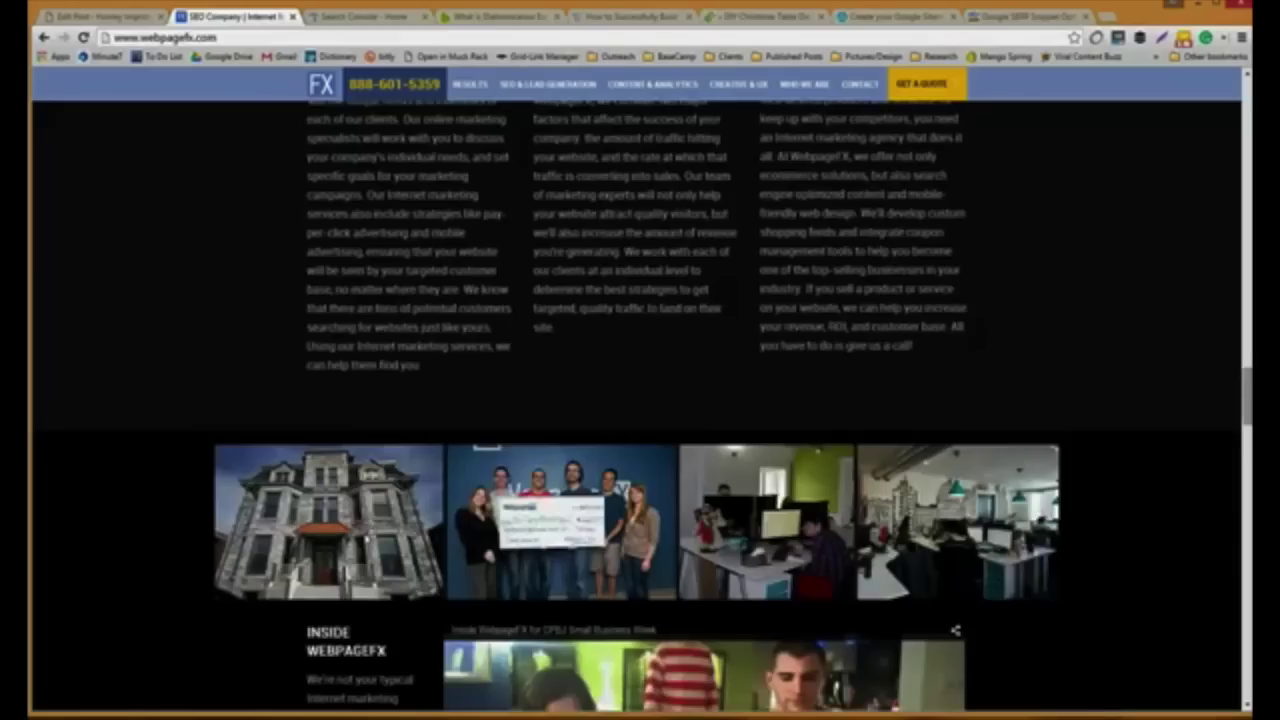
scroll(368, 524, "down", 2)
scroll(368, 524, "up", 10)
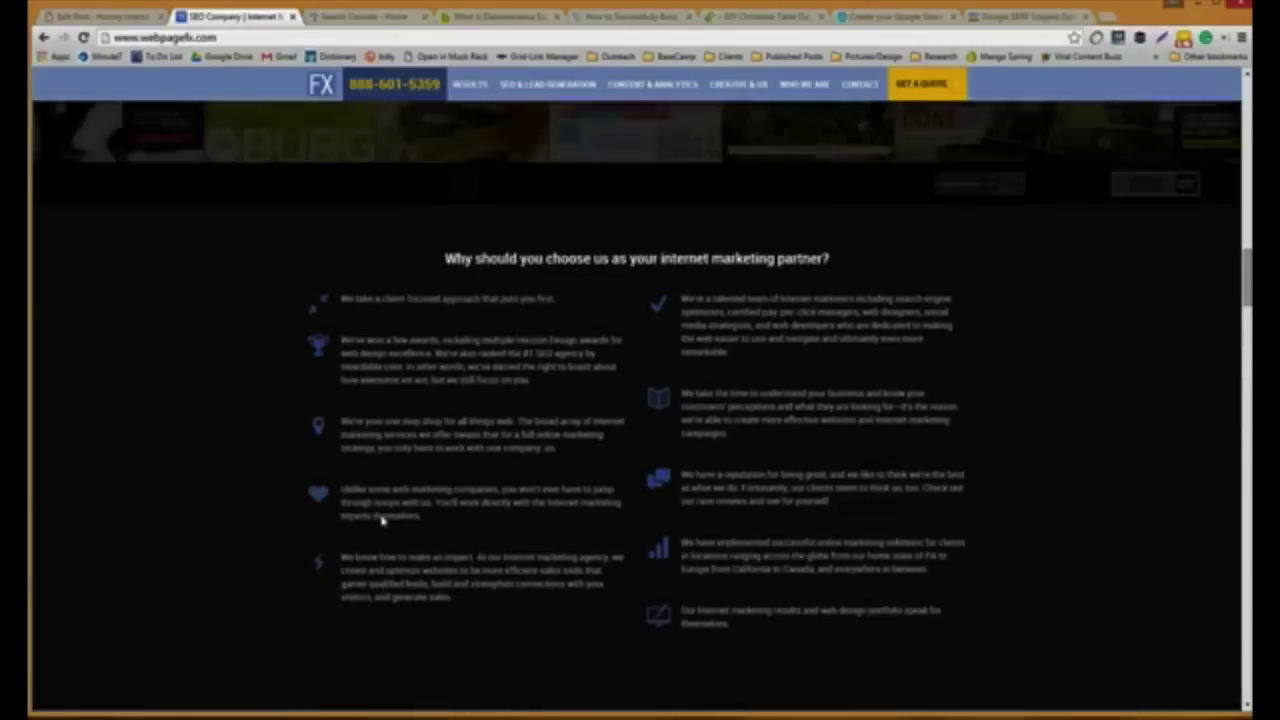
Review the WebpageFX homepage's section headings and supporting text, from the marketing partner section up to the full-service web solutions.
scroll(380, 515, "up", 10)
scroll(375, 517, "down", 8)
scroll(370, 520, "up", 1)
scroll(370, 520, "up", 8)
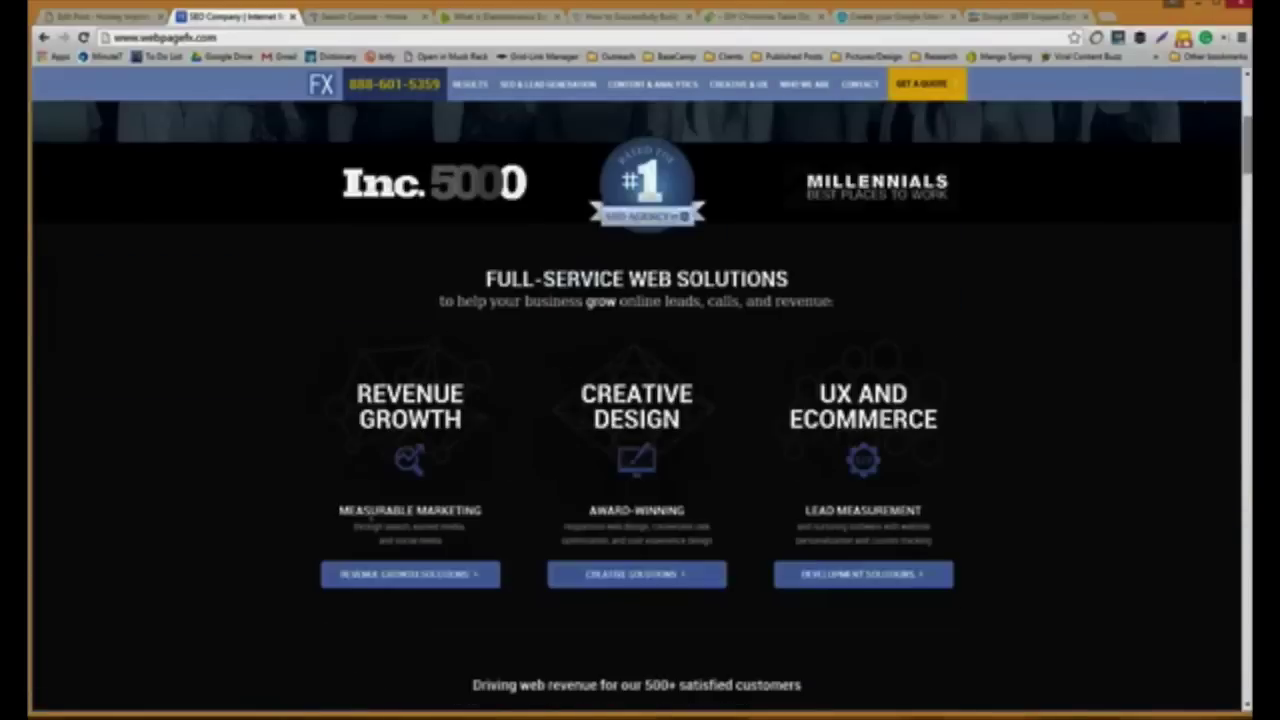
Preview the sample title "woho i'm a title" in the SERP snippet optimizer and close the tool.
left_click(1037, 17)
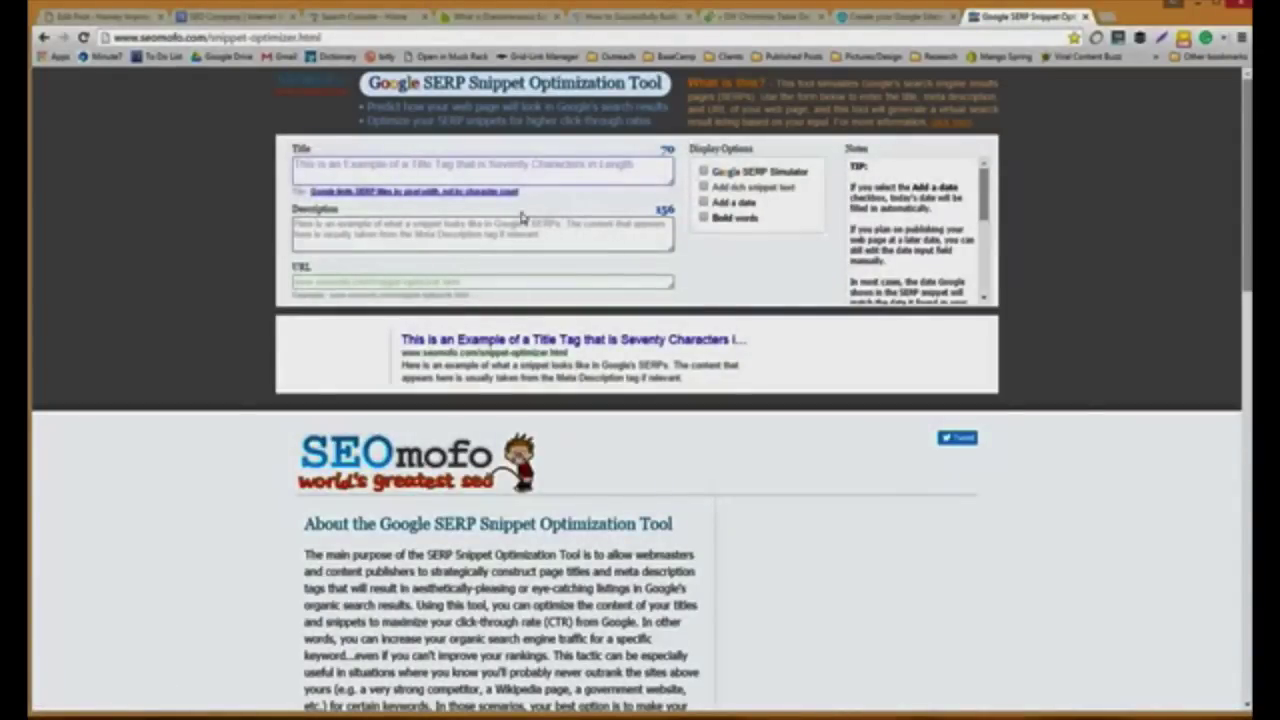
left_click(341, 170)
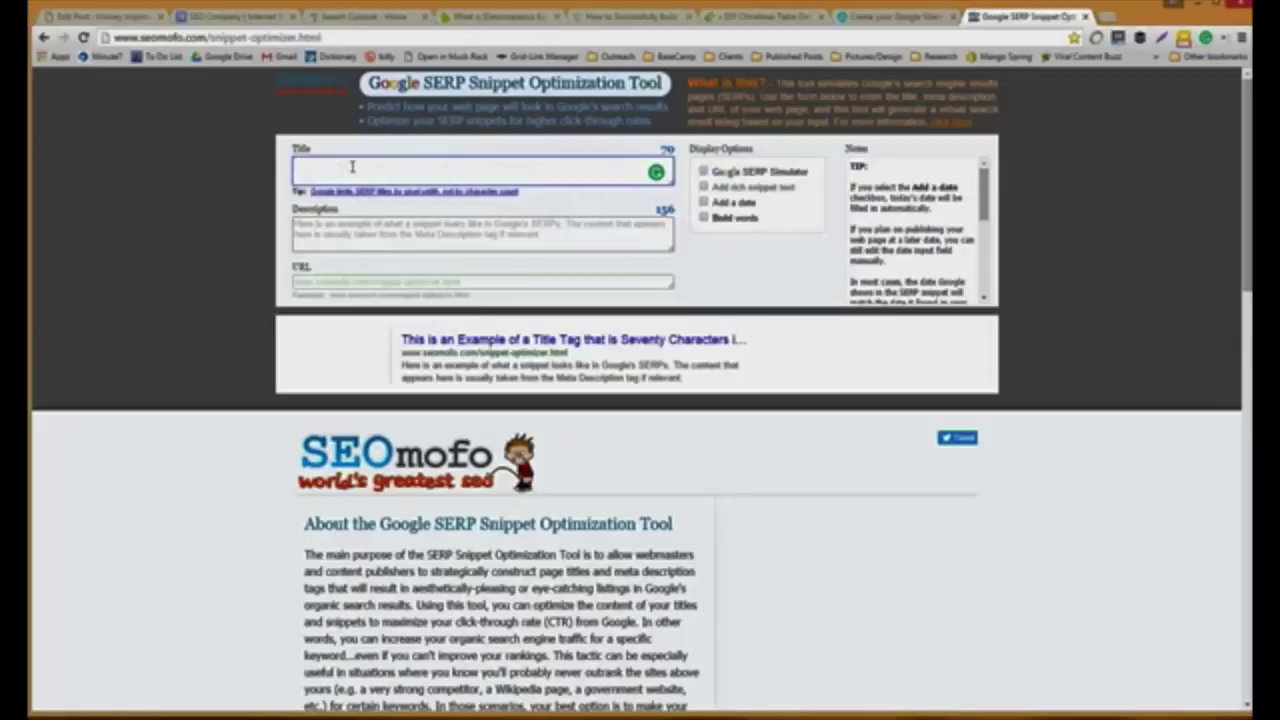
type("w")
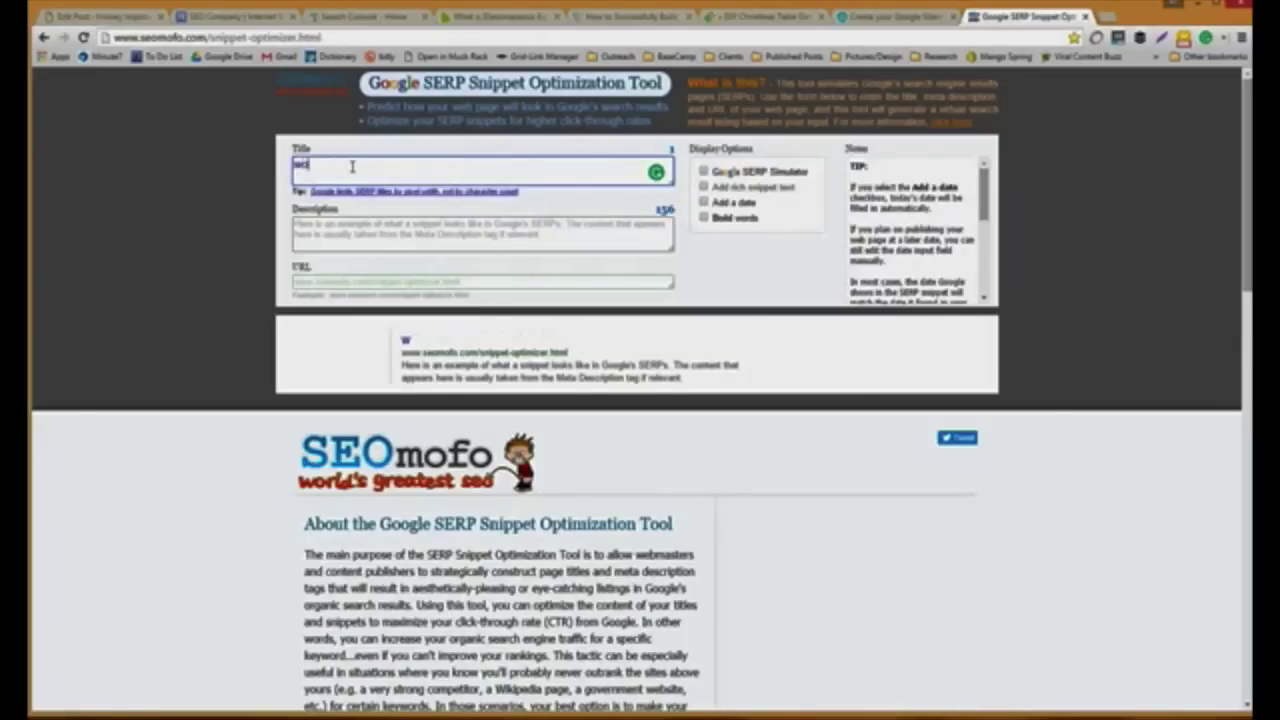
type("oho i'm a title")
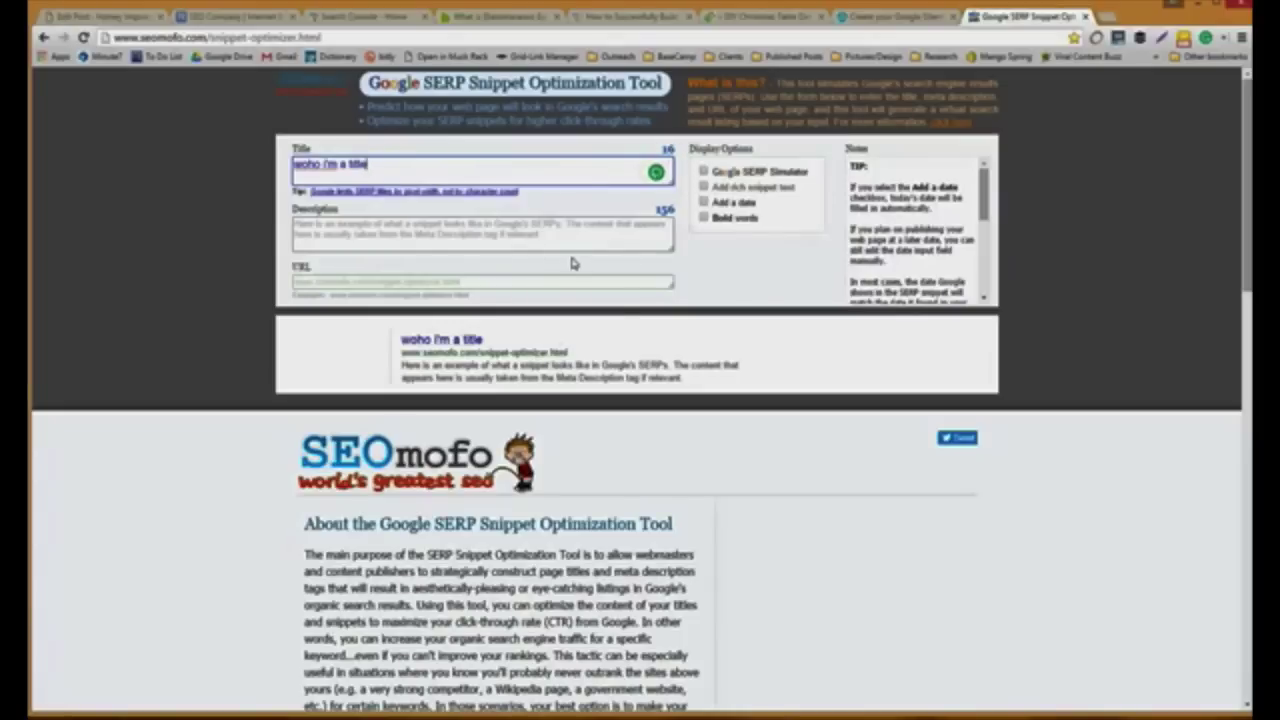
left_click(529, 236)
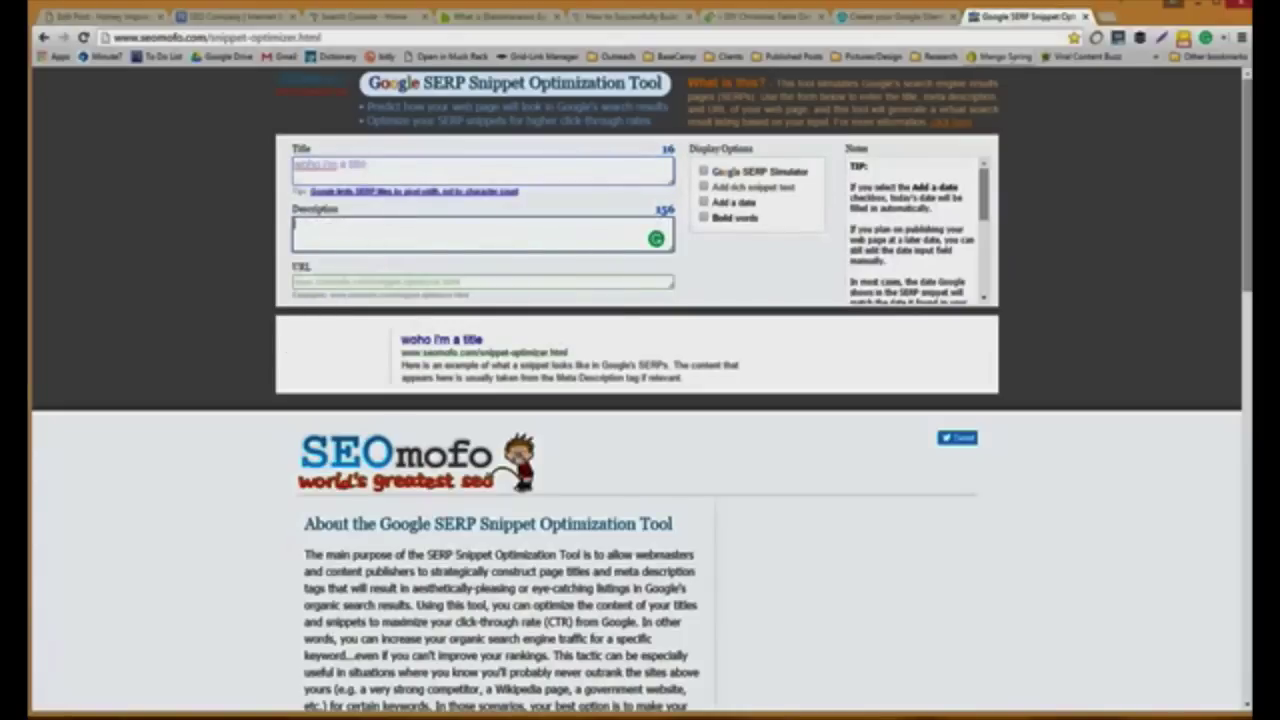
left_click(1086, 18)
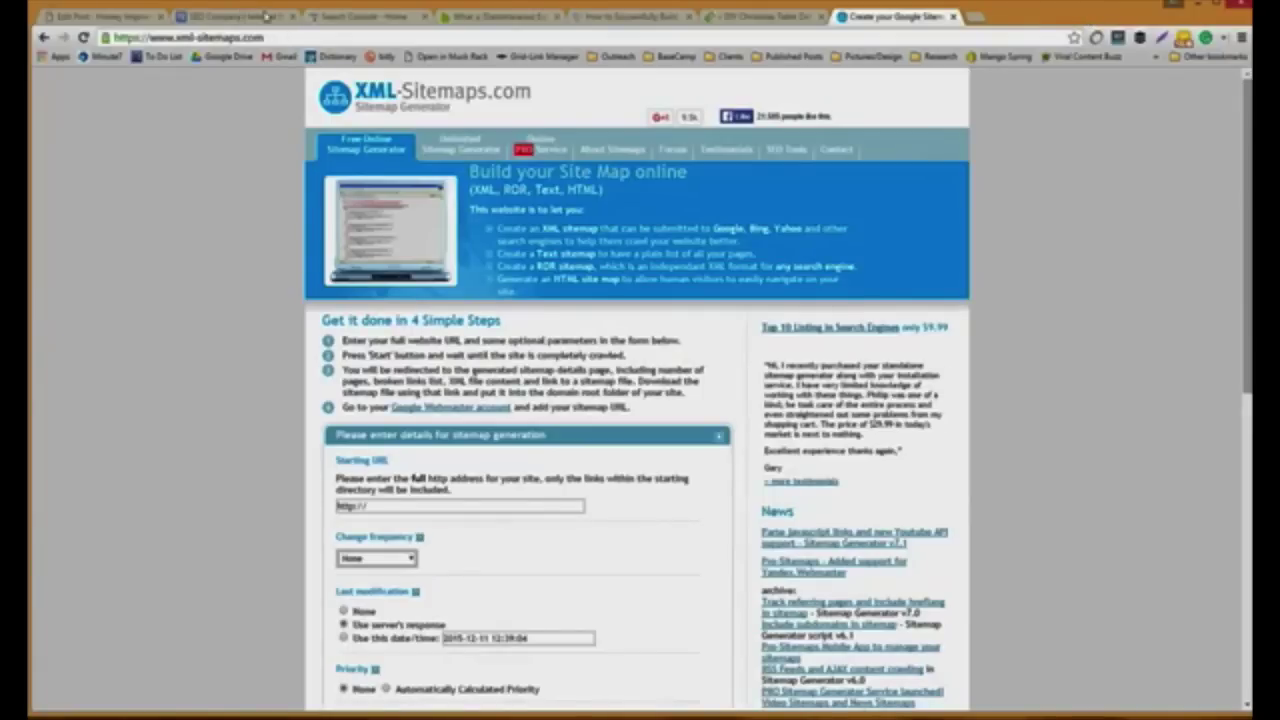
Switch to Search Console and open the Crawl Errors report for the homeyimprovements.com property.
left_click(137, 18)
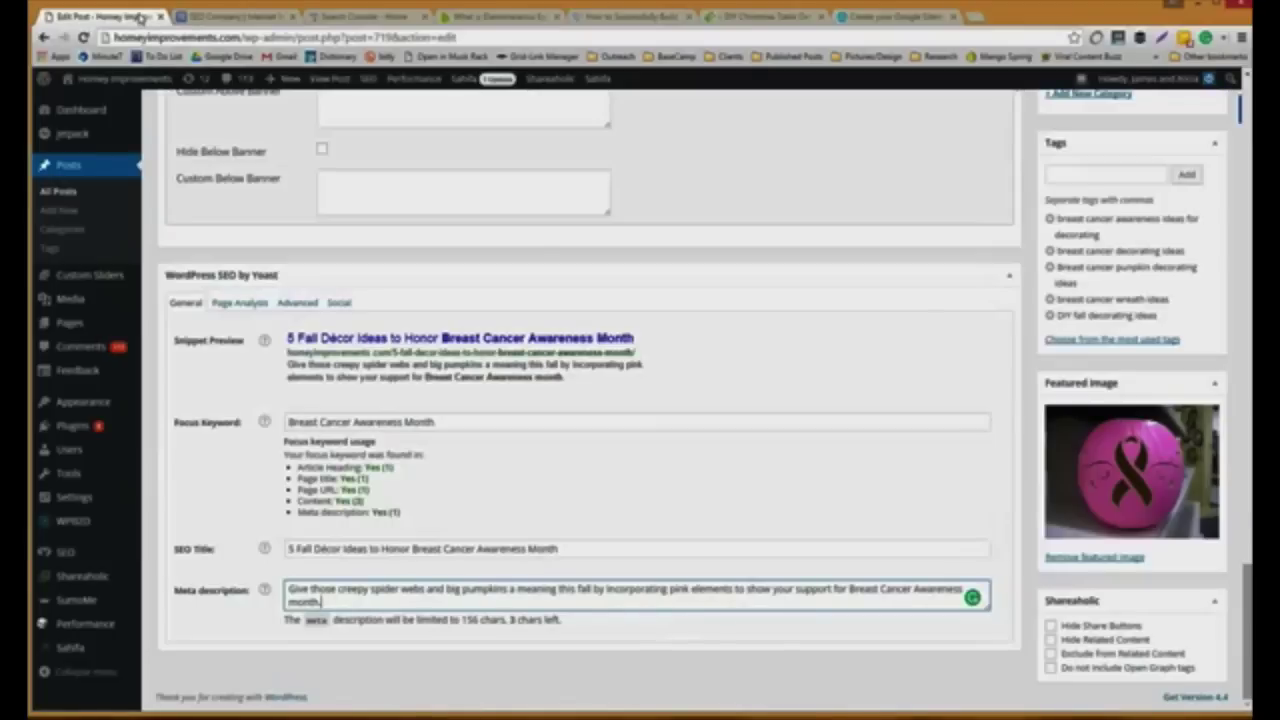
left_click(343, 22)
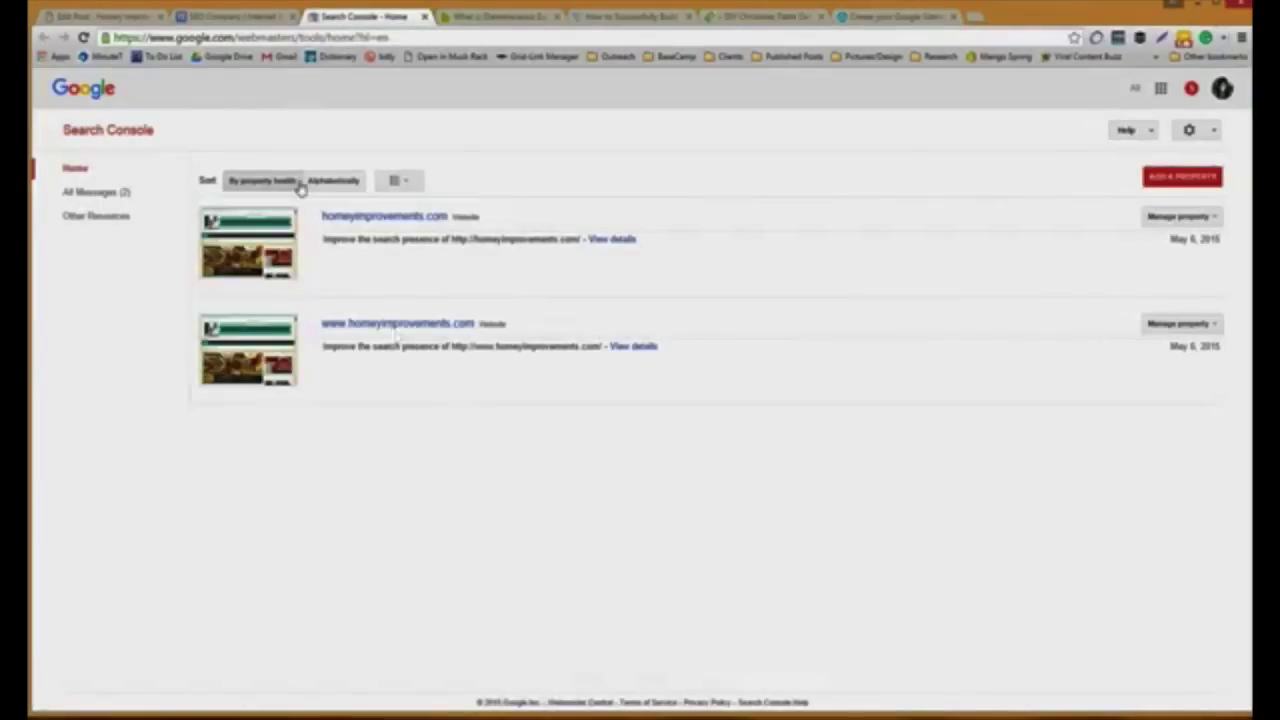
left_click(376, 222)
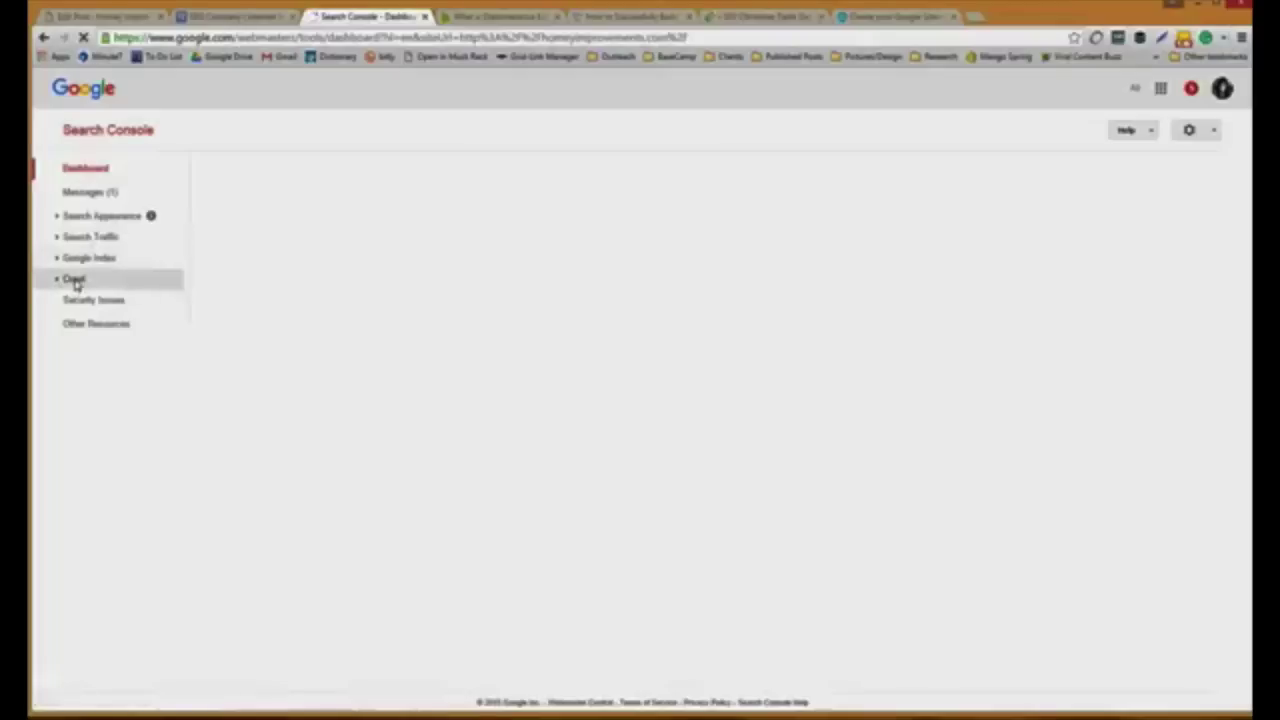
left_click(75, 281)
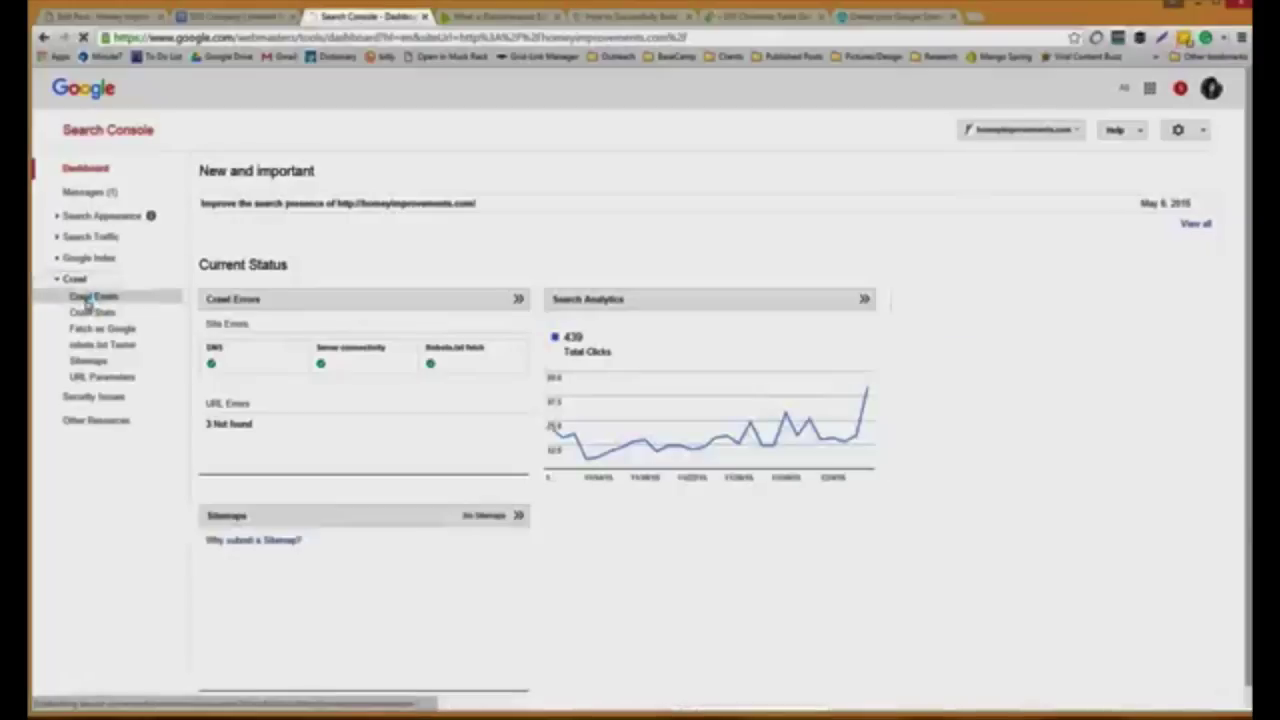
left_click(87, 302)
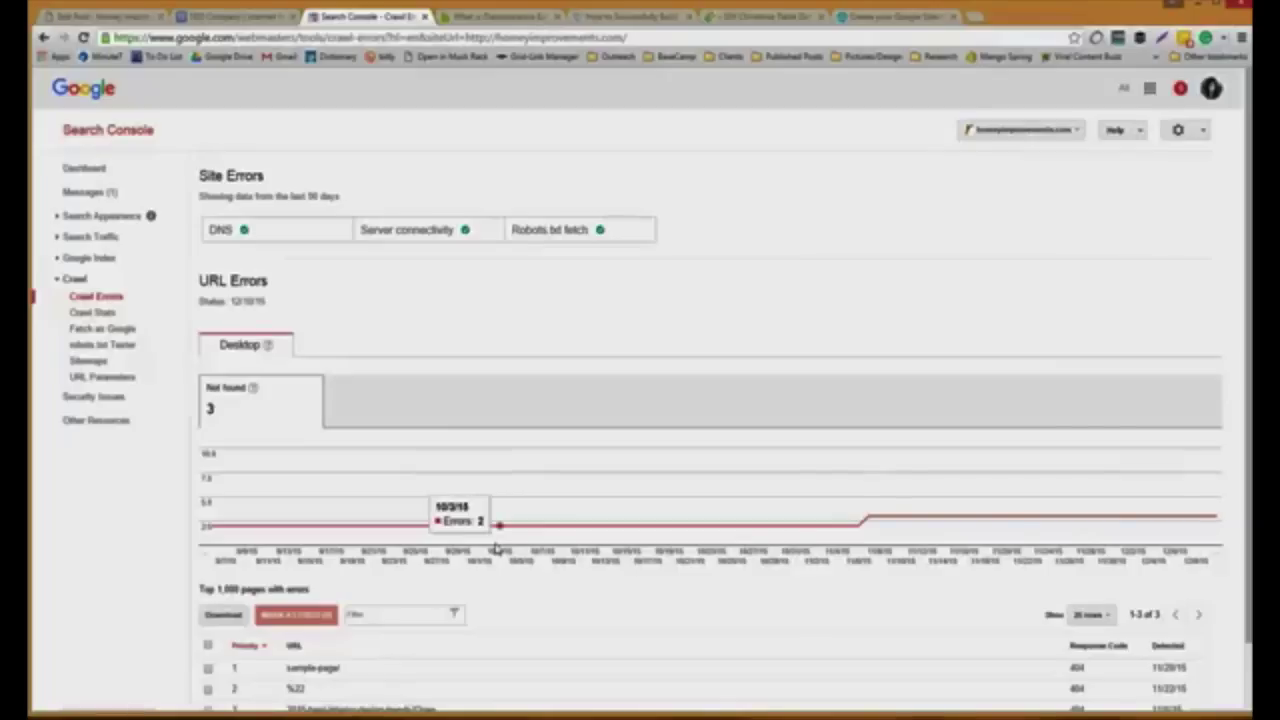
Inspect the not-found error for the %22 URL, including the page linking to it, and close its details.
scroll(700, 458, "down", 2)
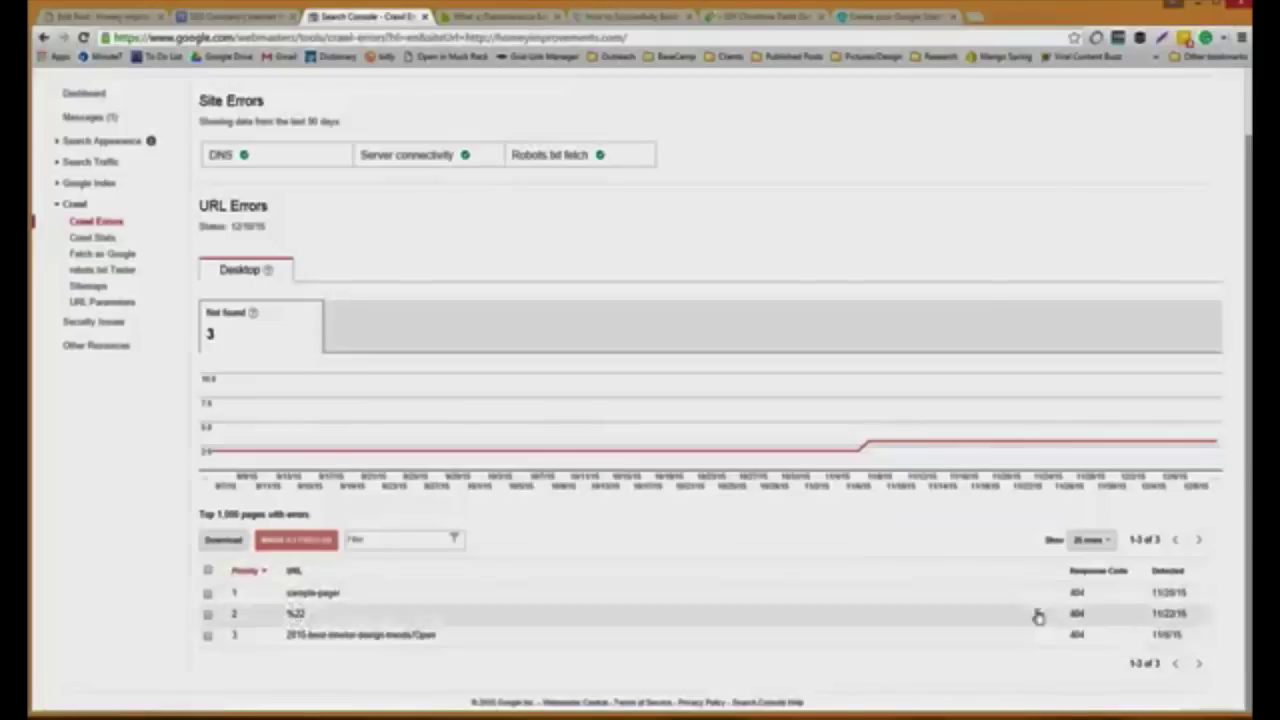
left_click(301, 615)
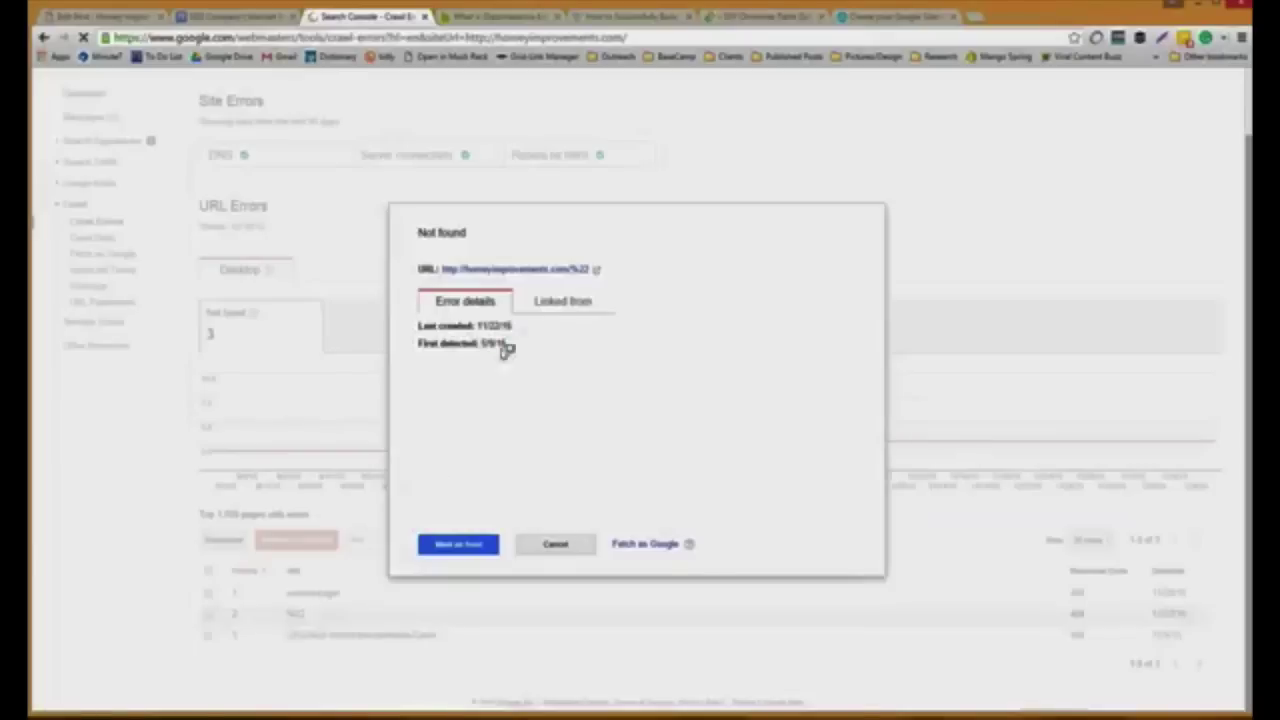
left_click(573, 305)
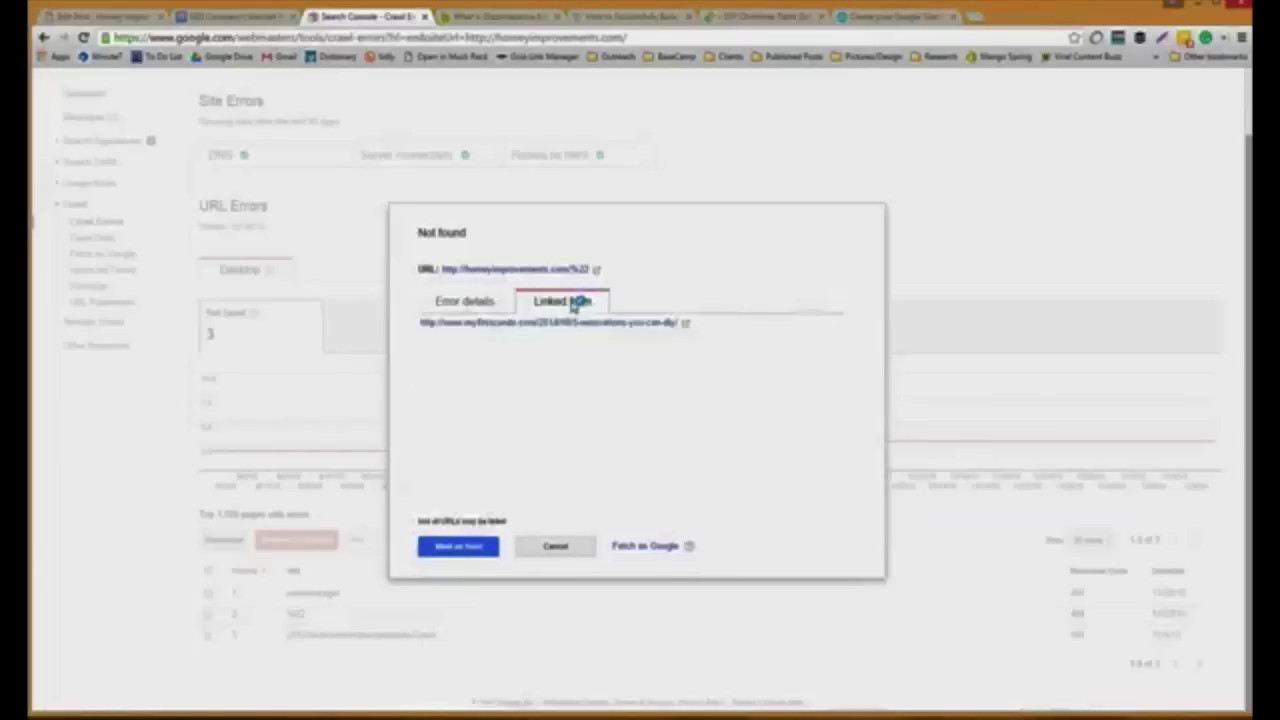
triple_click(557, 330)
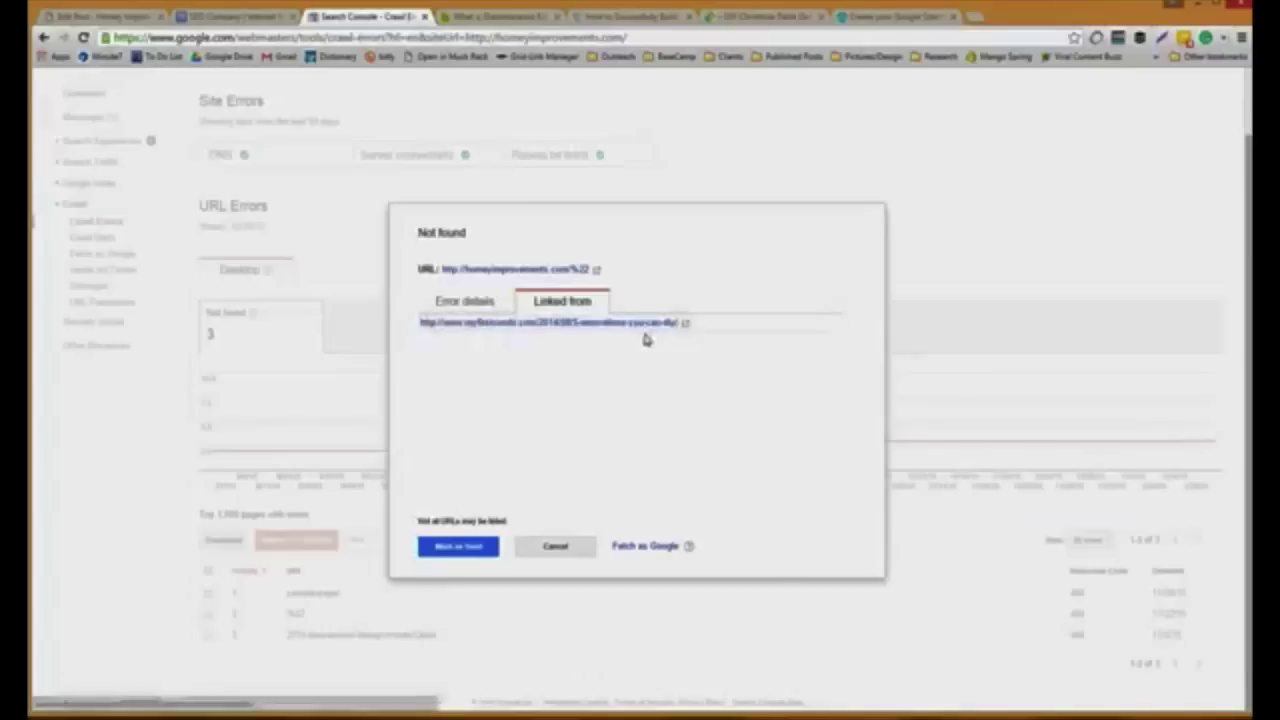
left_click(537, 451)
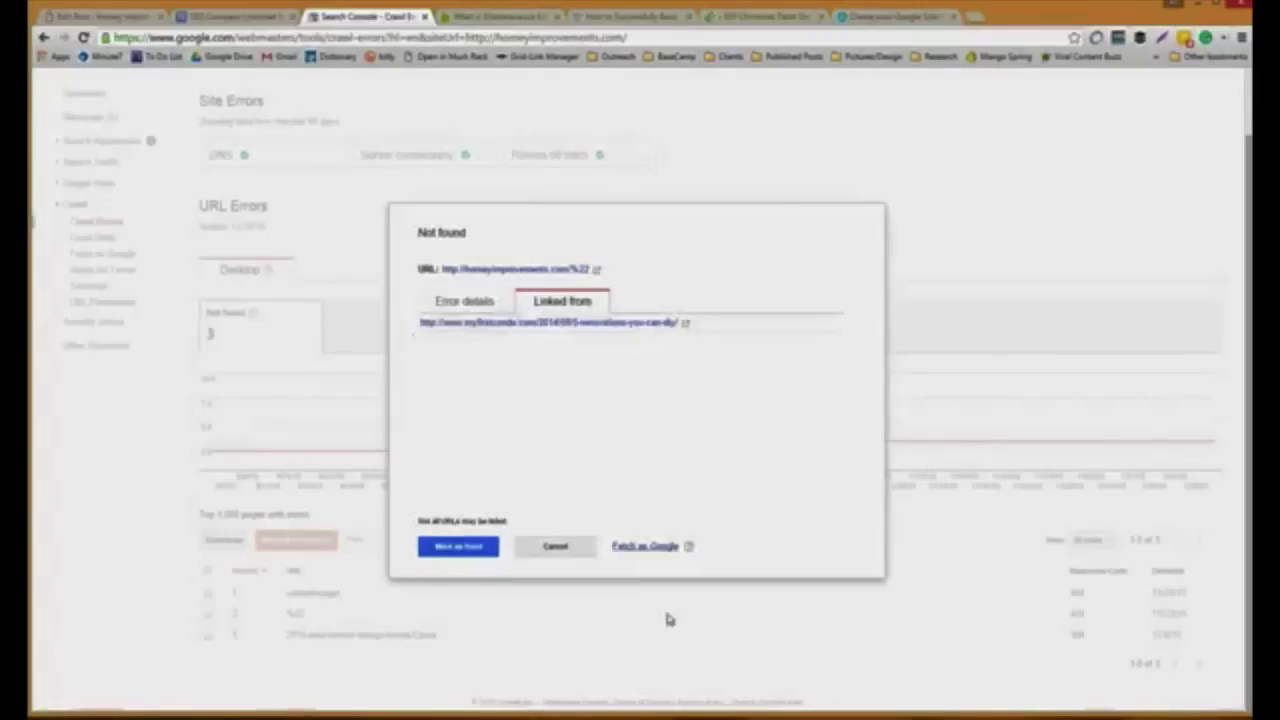
left_click(566, 548)
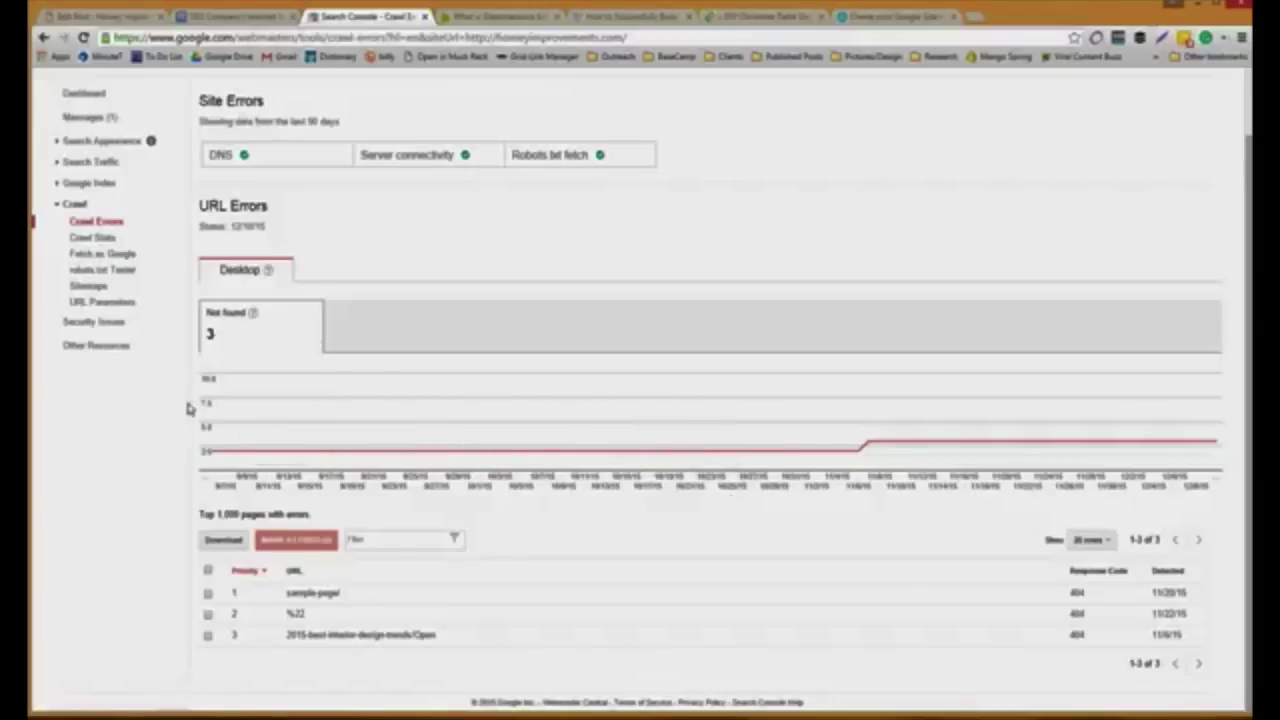
Examine the content and closing calls to action of the Safer Brand diatomaceous earth article and the Vasont writing team post.
left_click(508, 18)
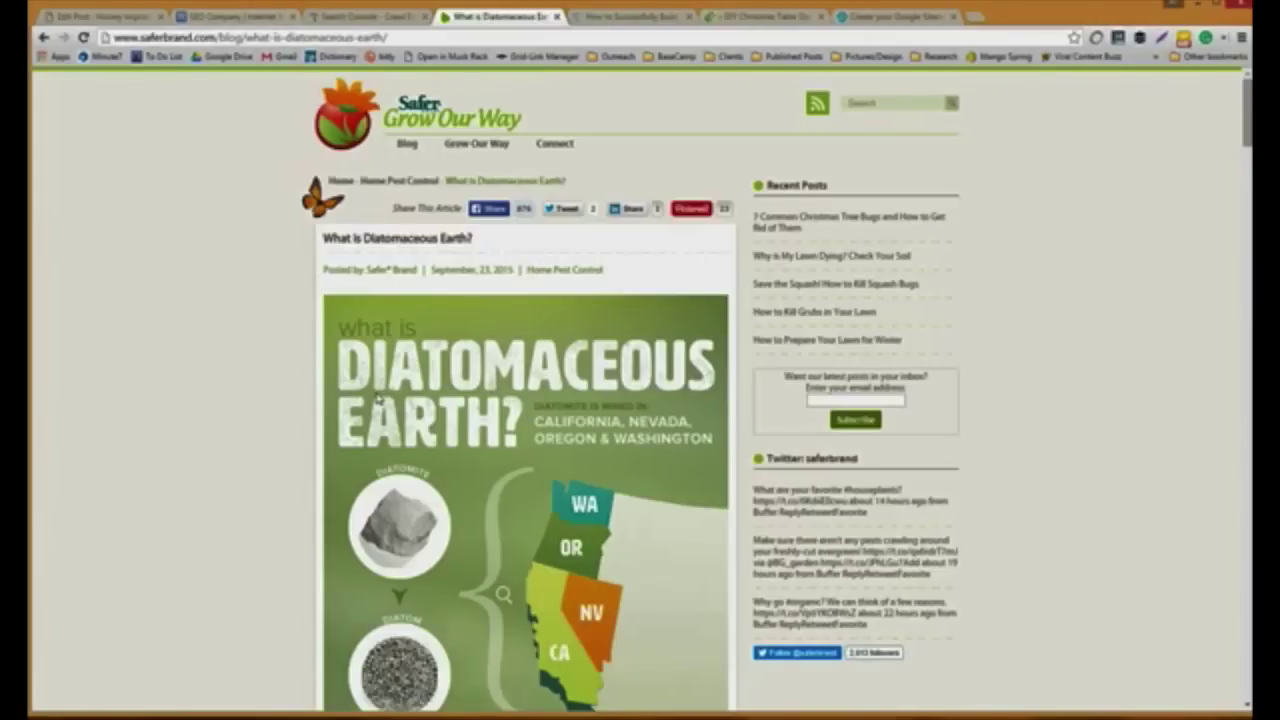
scroll(312, 285, "down", 1)
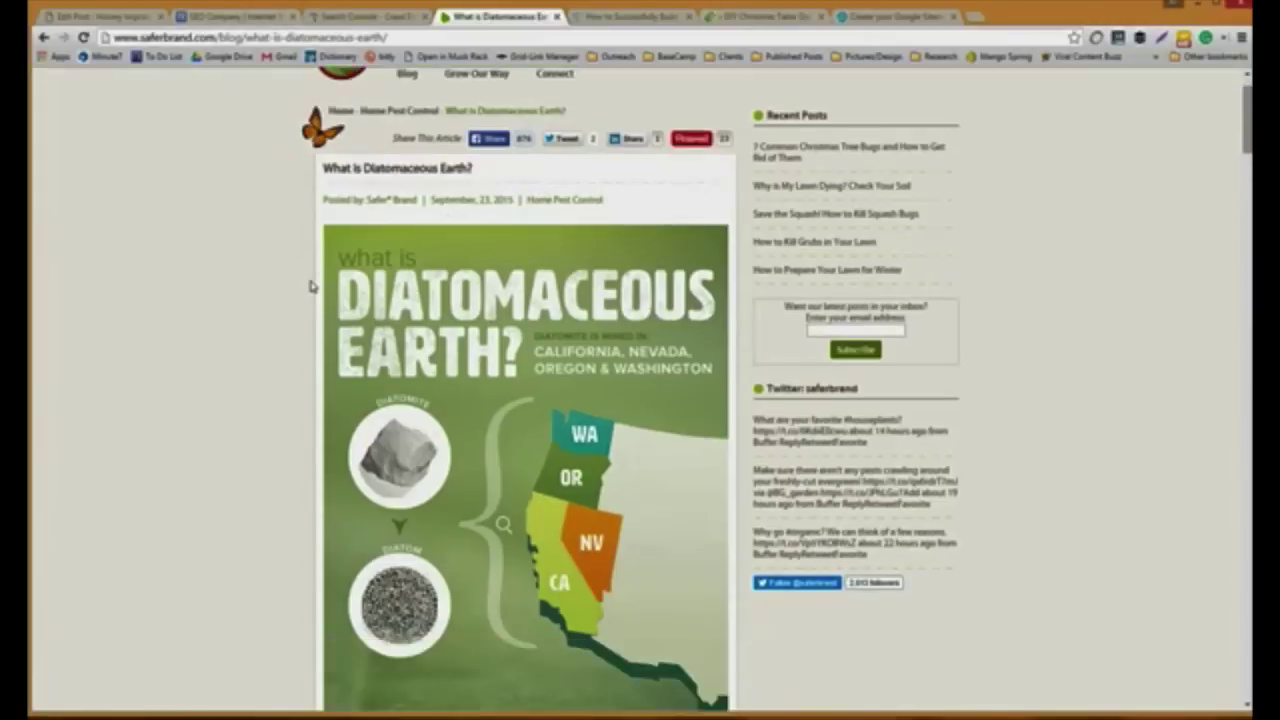
scroll(312, 285, "down", 15)
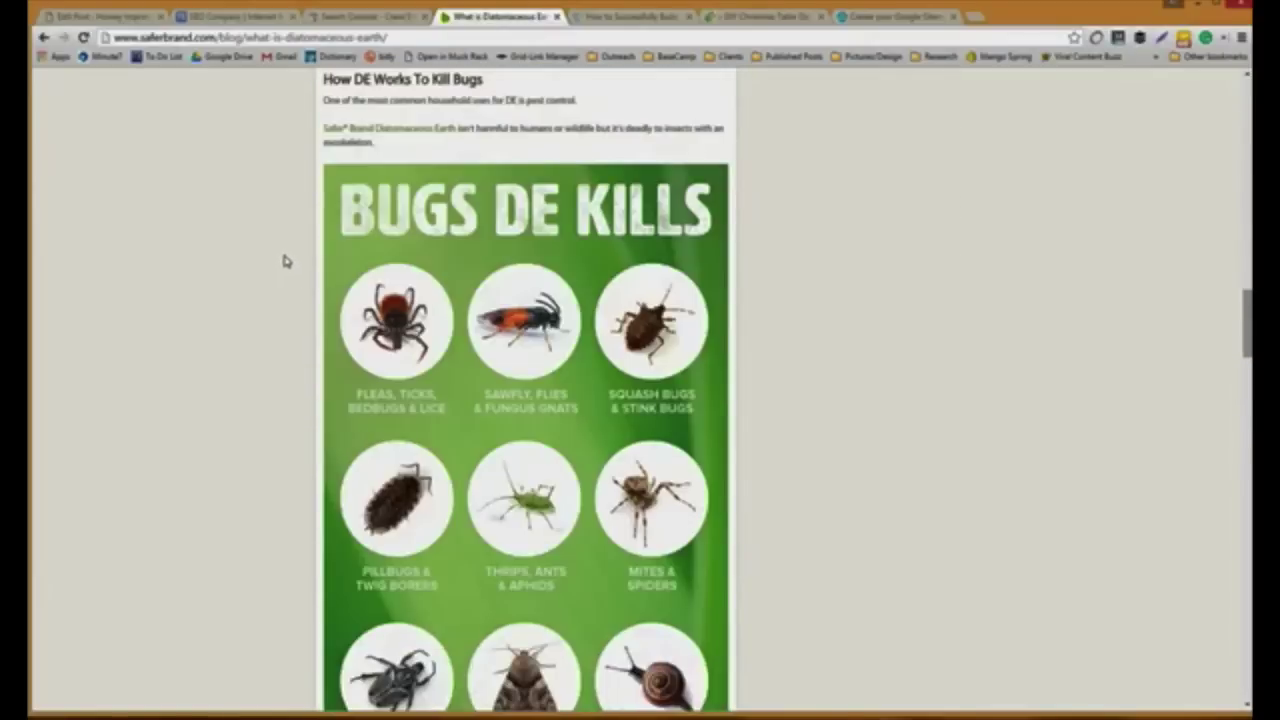
scroll(284, 261, "down", 20)
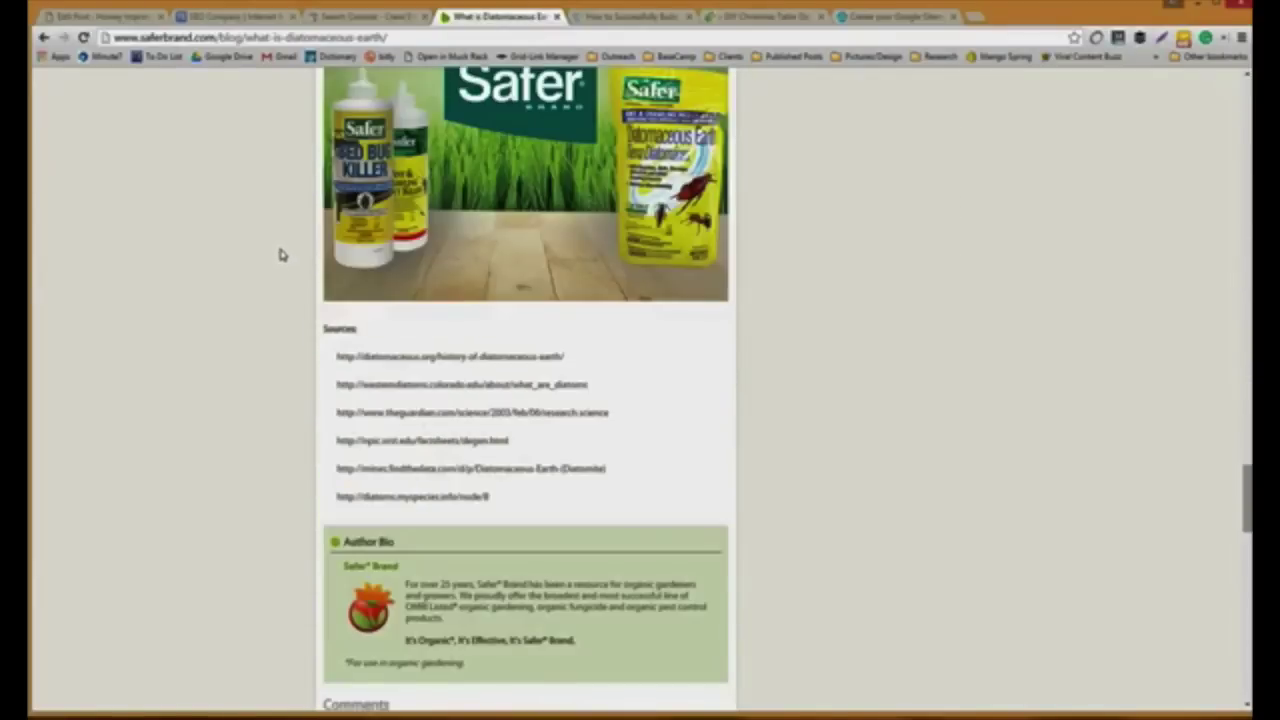
scroll(281, 255, "up", 3)
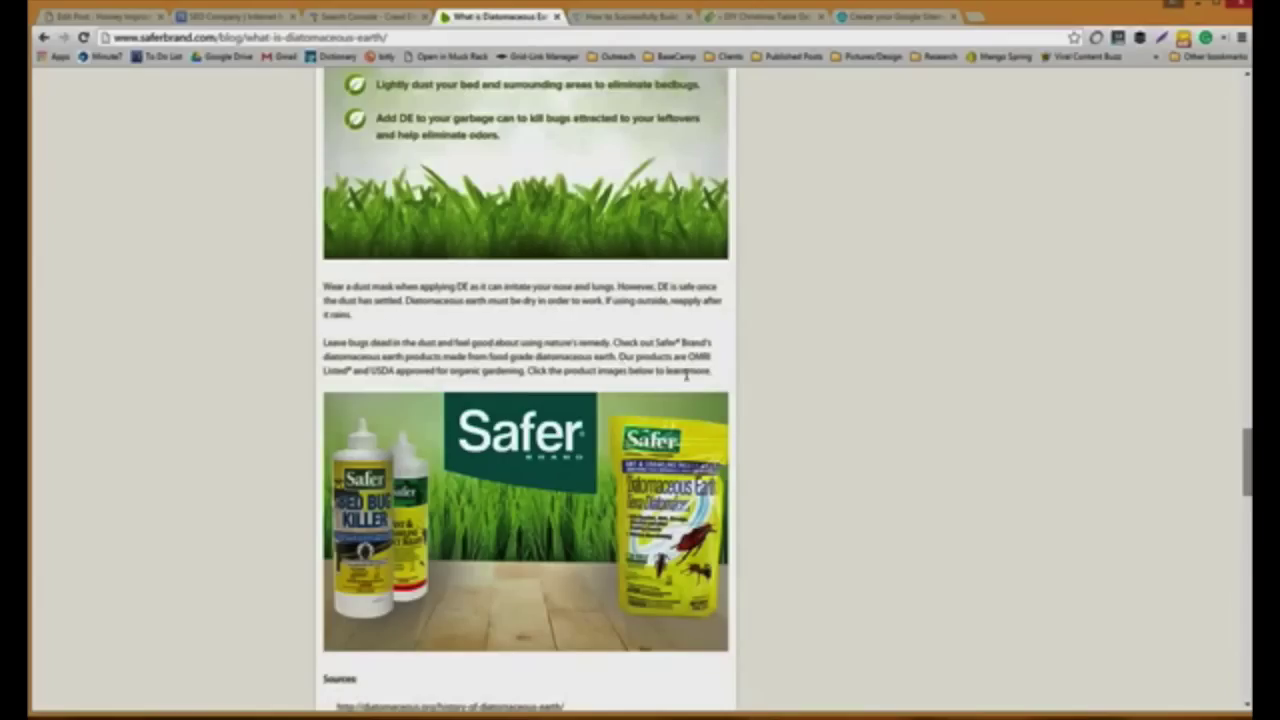
left_click_drag(525, 370, 722, 388)
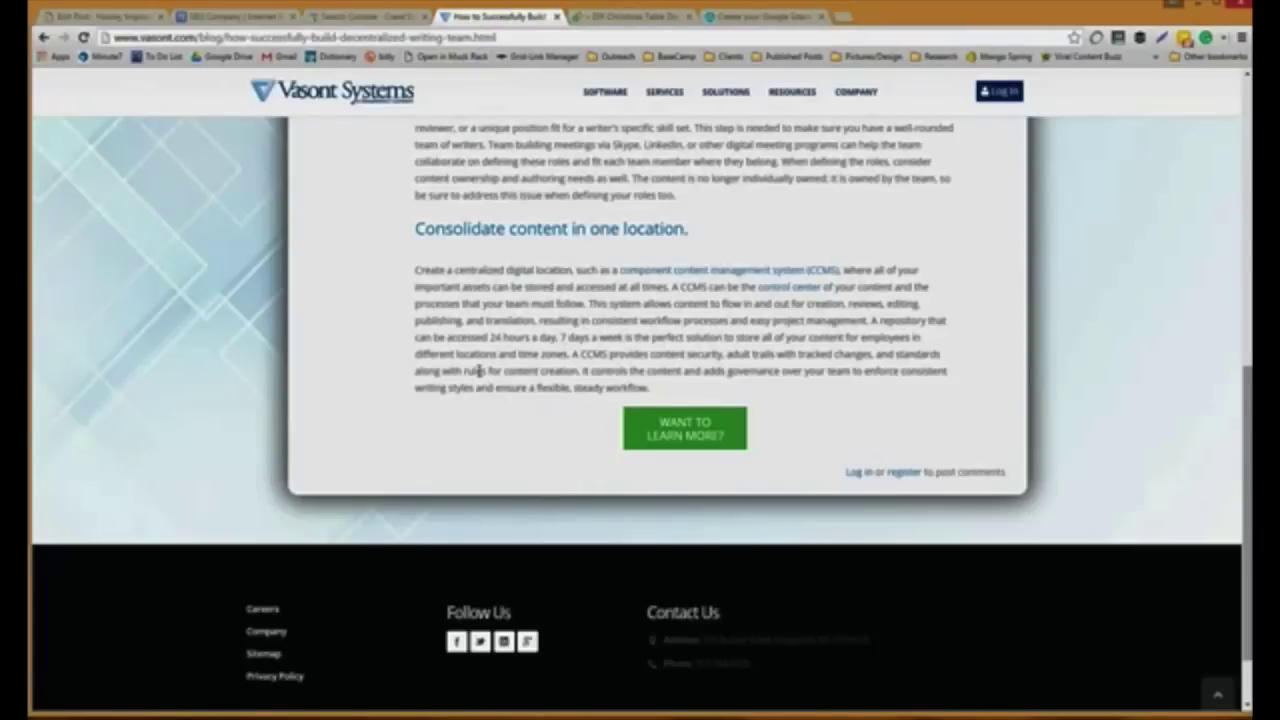
scroll(482, 377, "up", 4)
scroll(475, 375, "down", 4)
Examine the title, subheadings, body text and images of the DIY Christmas Table Decor Idea article.
left_click(664, 19)
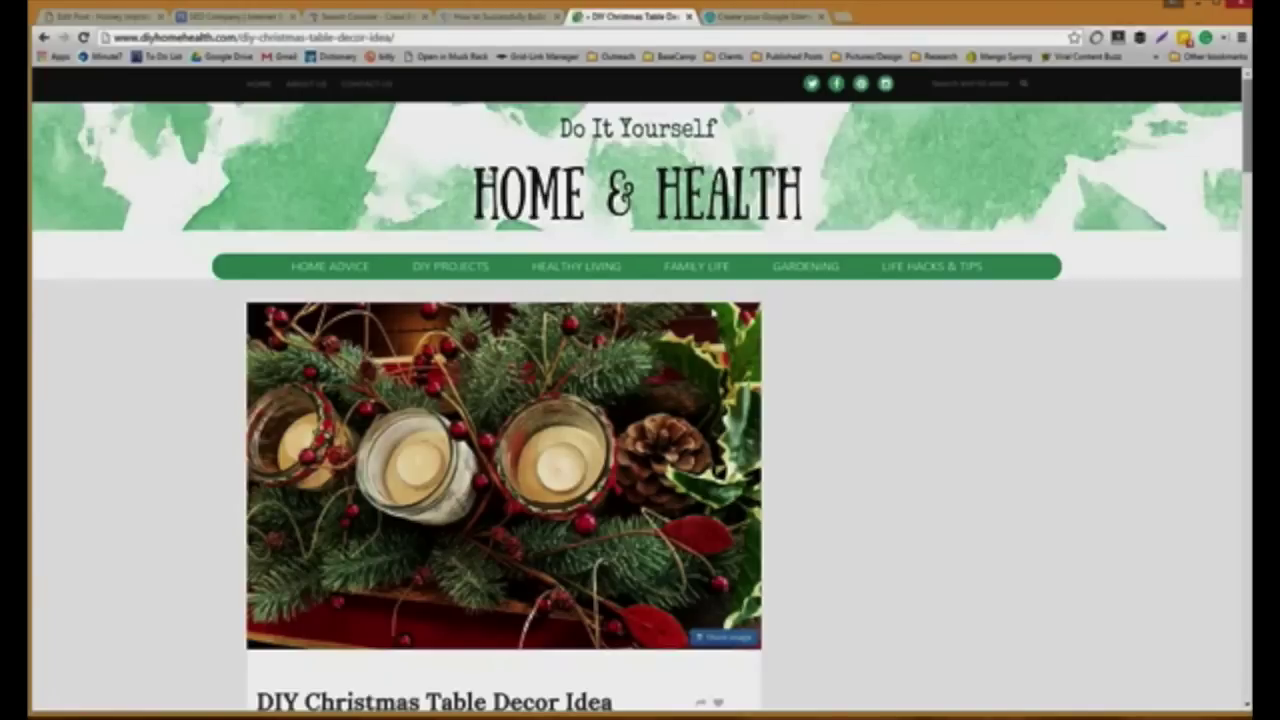
scroll(172, 432, "down", 4)
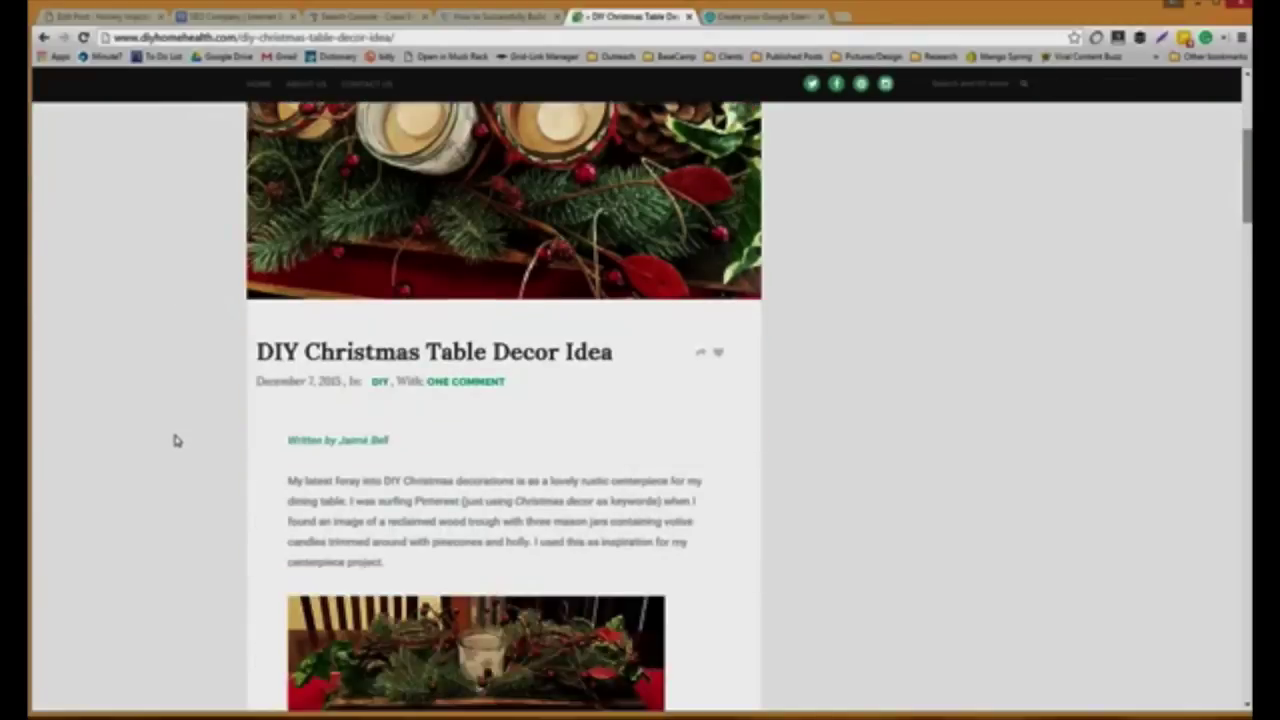
scroll(175, 440, "down", 4)
scroll(175, 443, "up", 2)
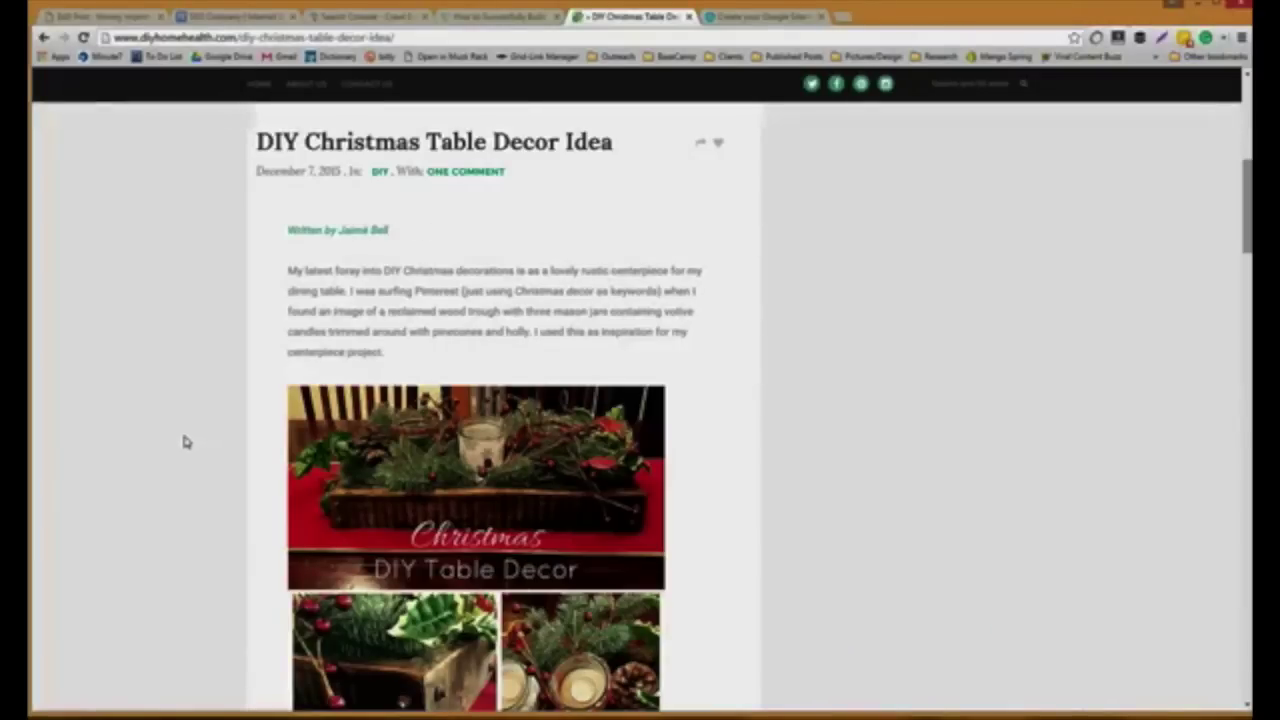
scroll(529, 311, "down", 12)
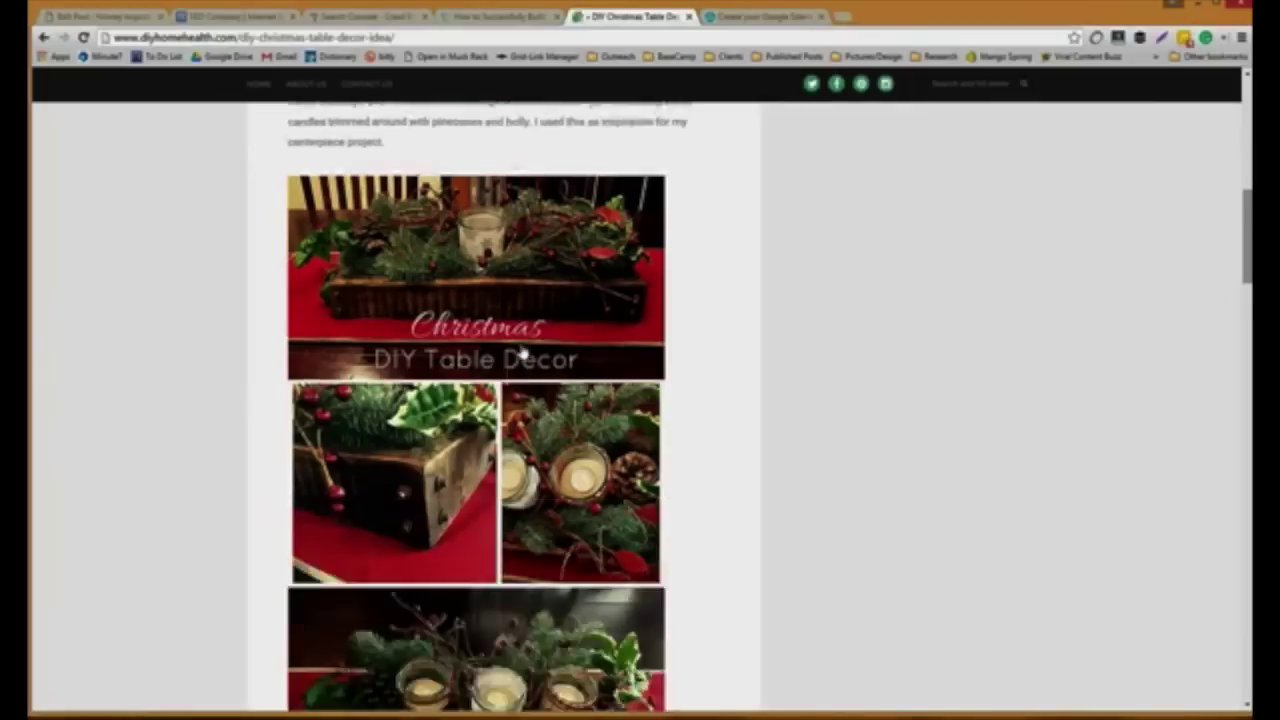
scroll(520, 363, "down", 8)
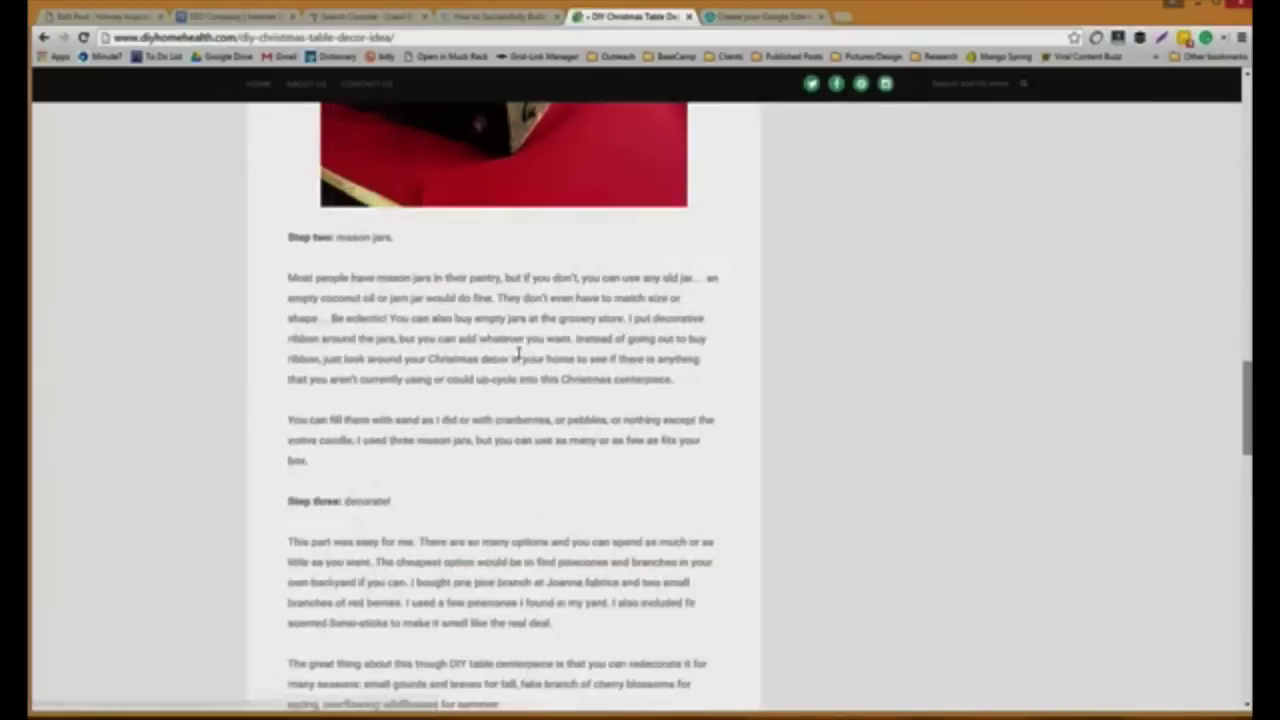
scroll(440, 507, "up", 15)
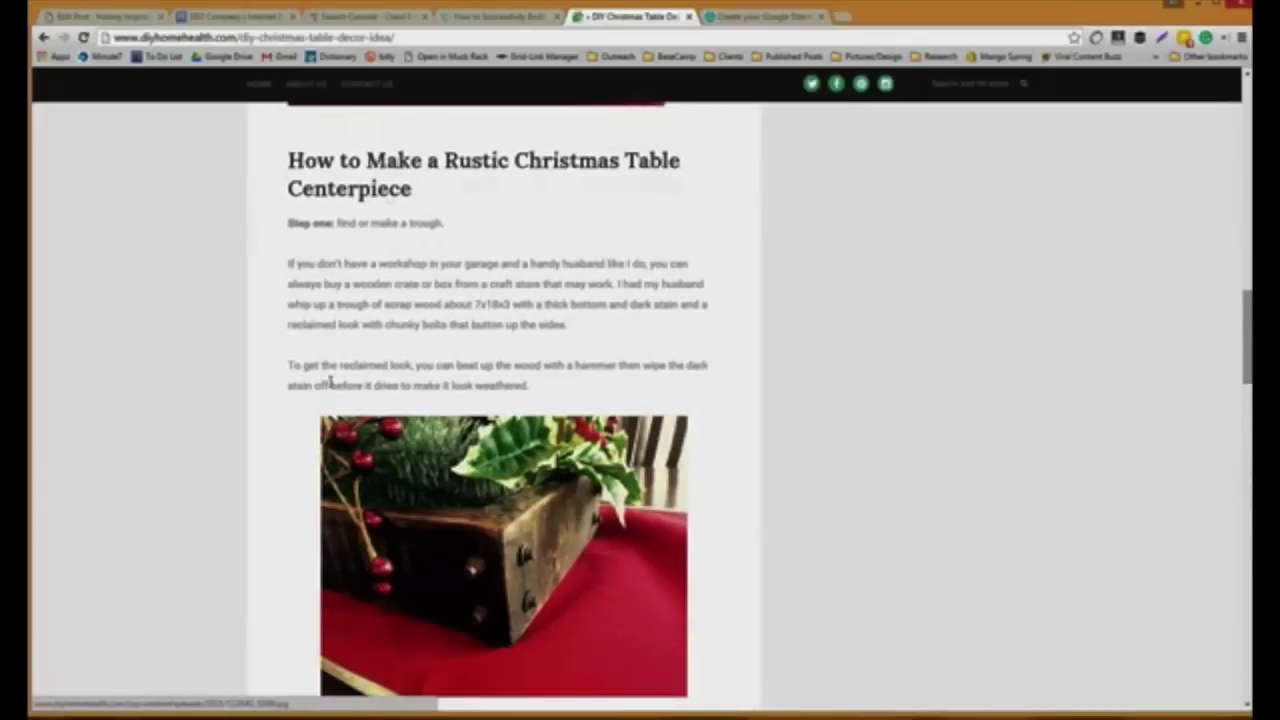
scroll(560, 465, "down", 3)
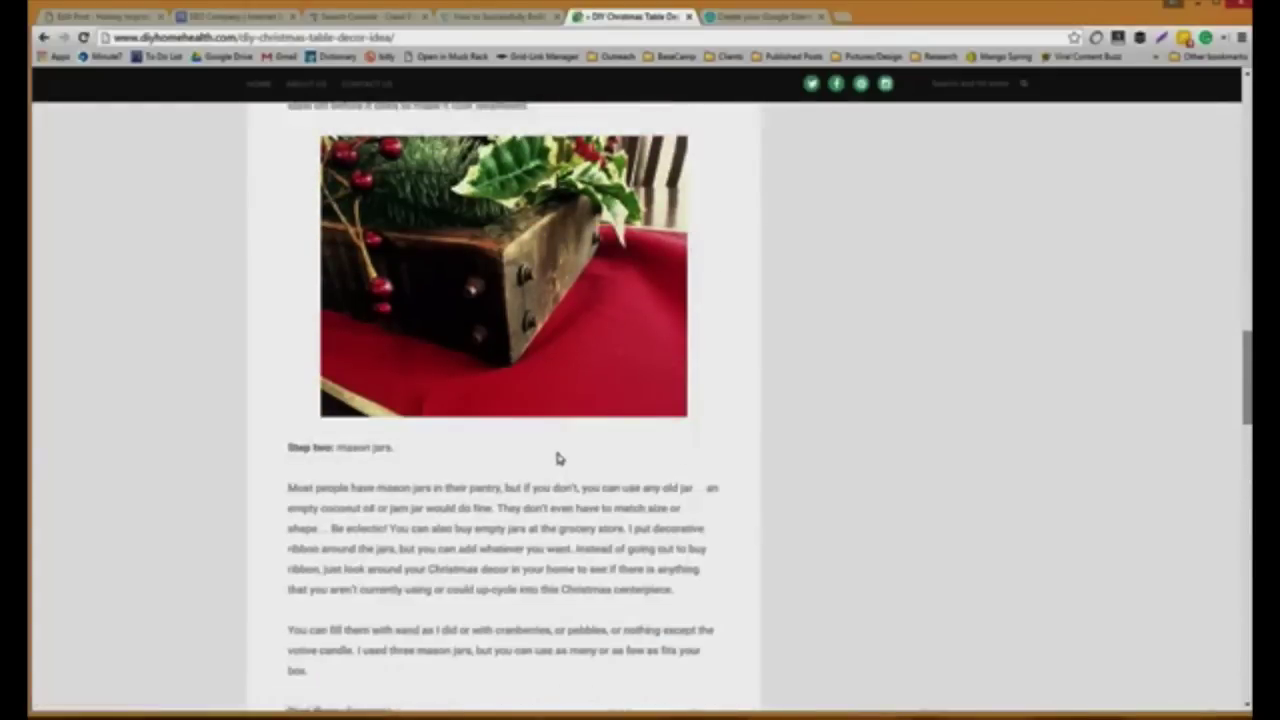
scroll(560, 463, "up", 10)
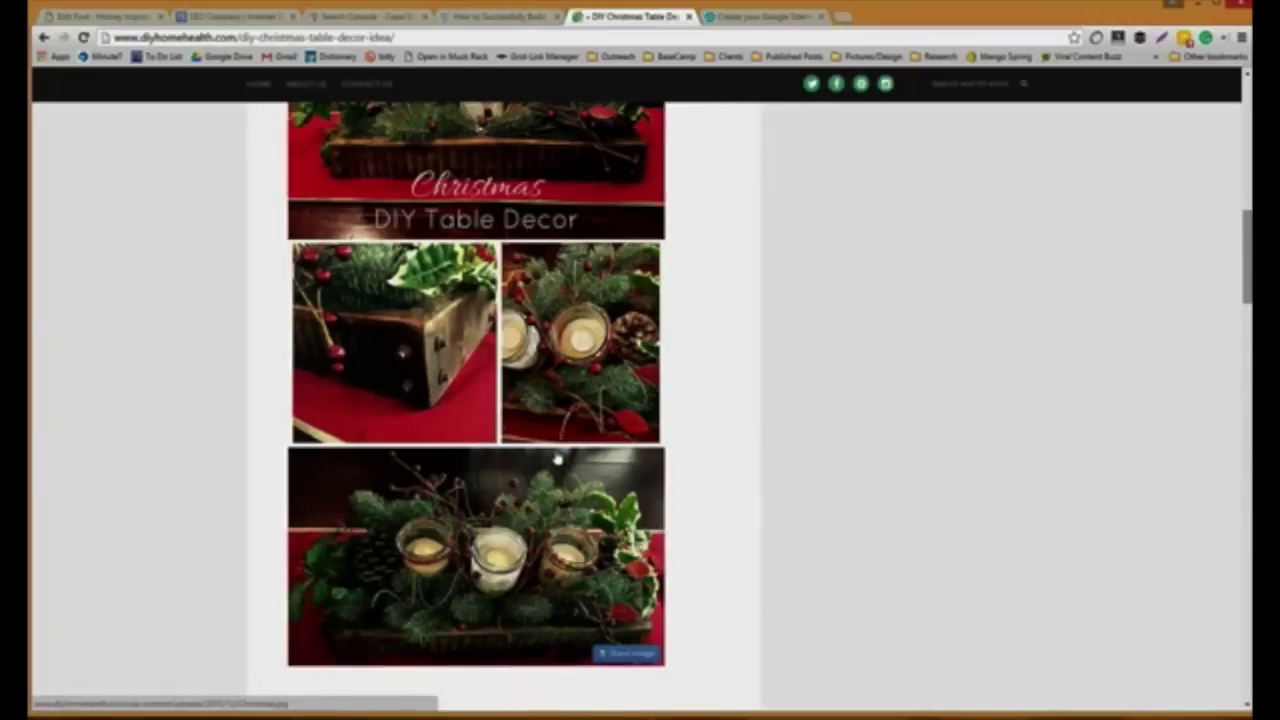
scroll(558, 460, "up", 2)
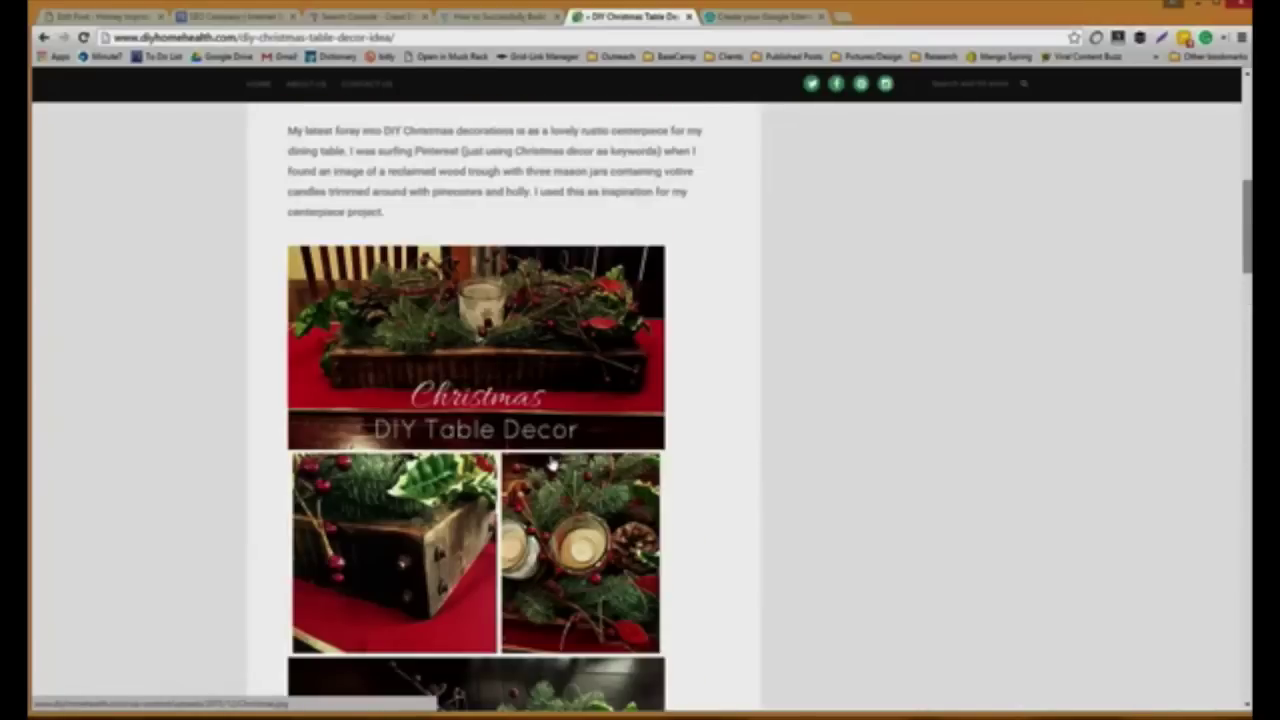
scroll(554, 460, "down", 3)
scroll(552, 463, "up", 5)
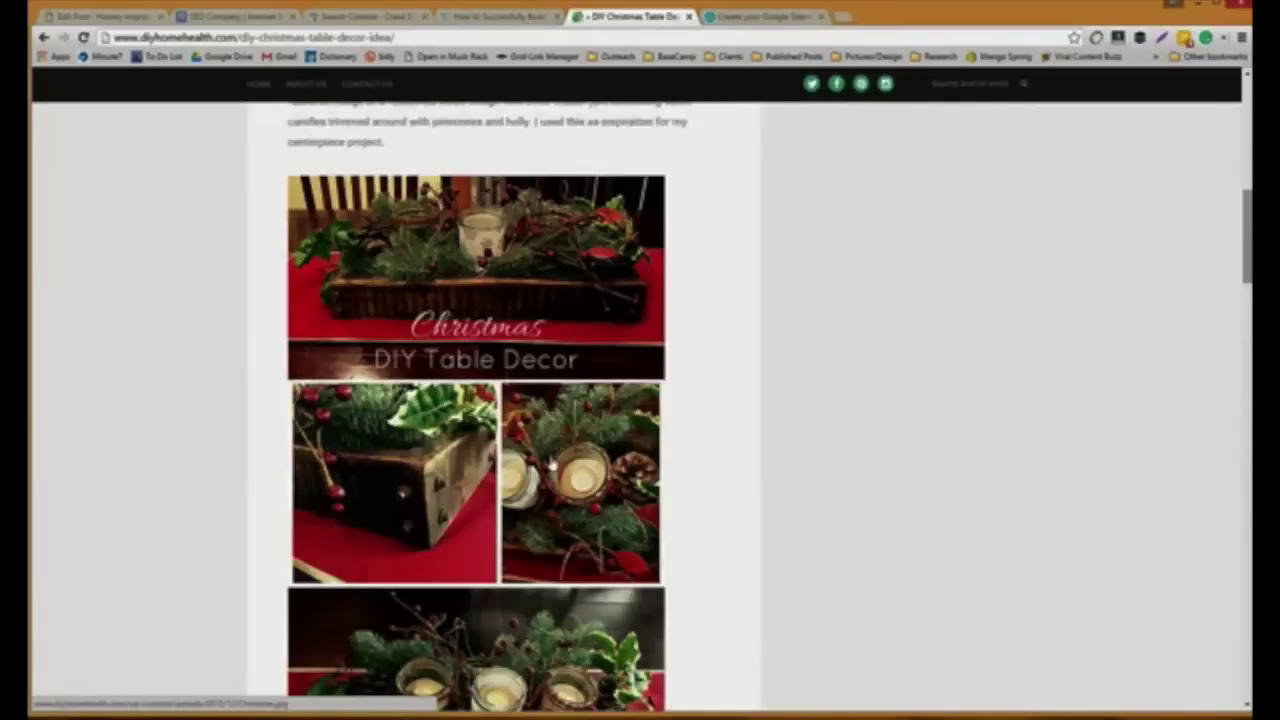
scroll(552, 462, "up", 3)
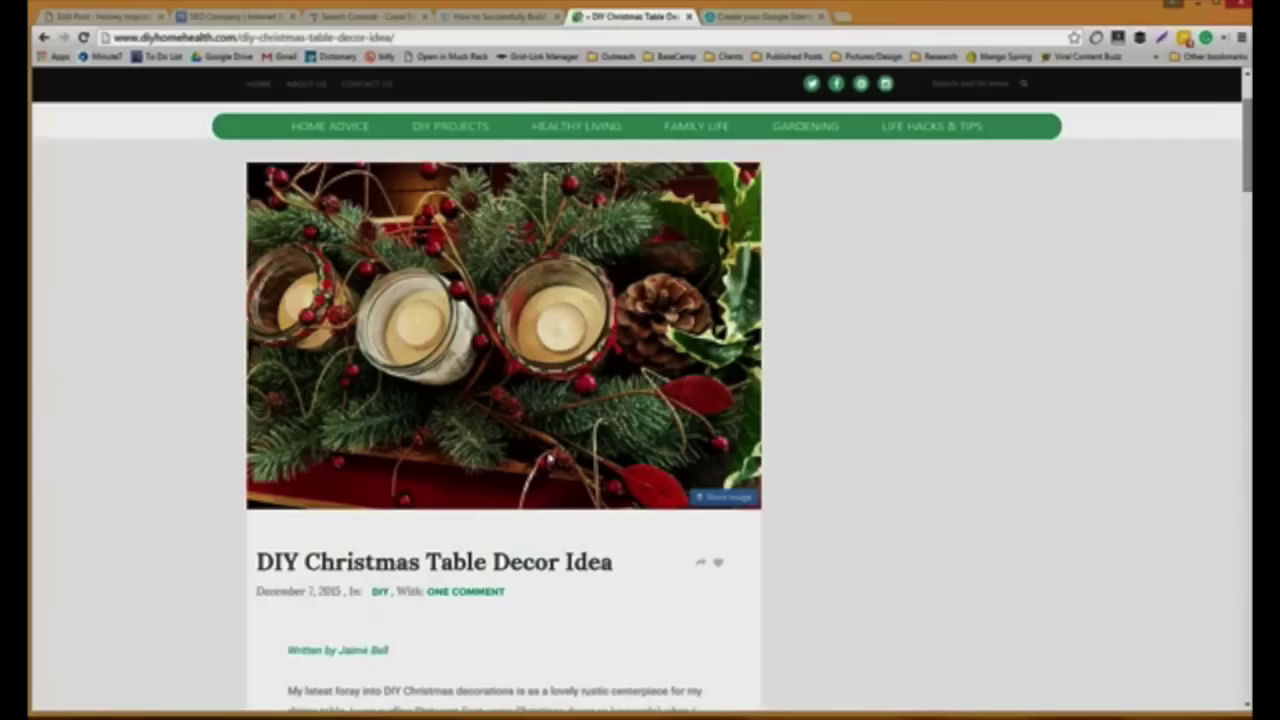
Inspect the HTML of the Christmas DIY Table Decor collage image to examine its file name, alt text and dimensions alongside the article.
scroll(549, 458, "down", 5)
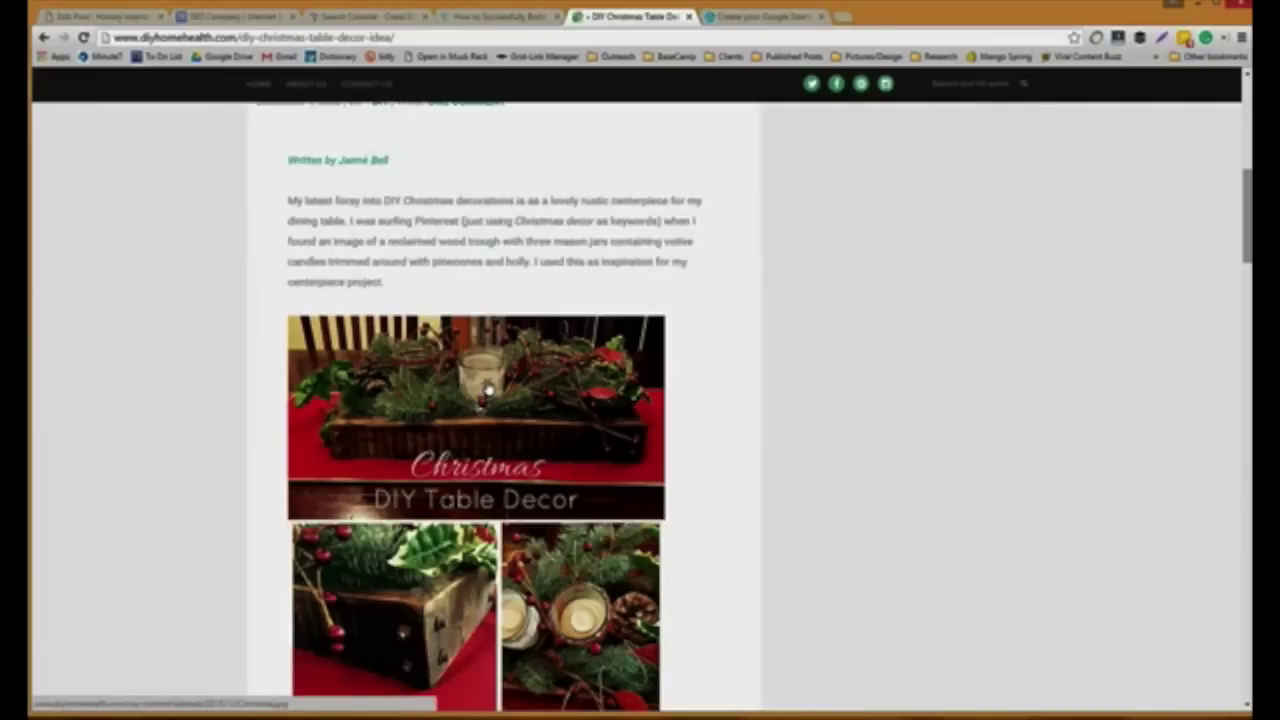
scroll(488, 390, "down", 1)
right_click(507, 342)
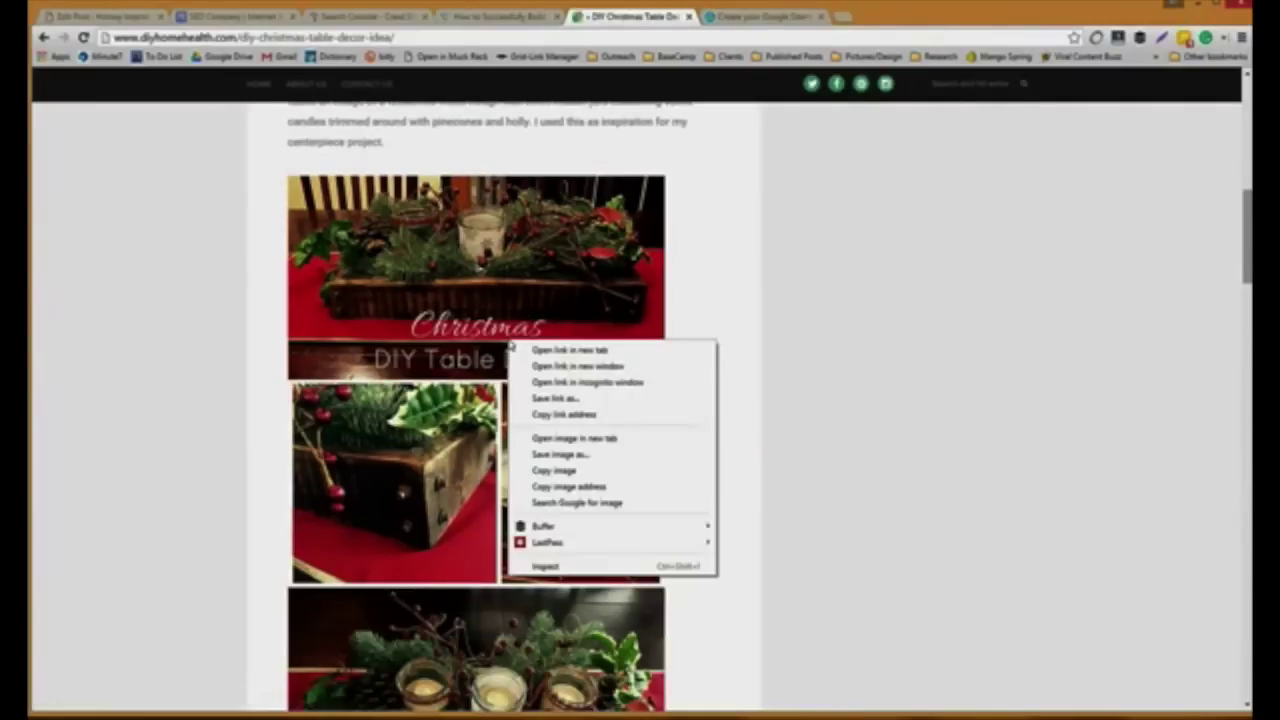
left_click(600, 579)
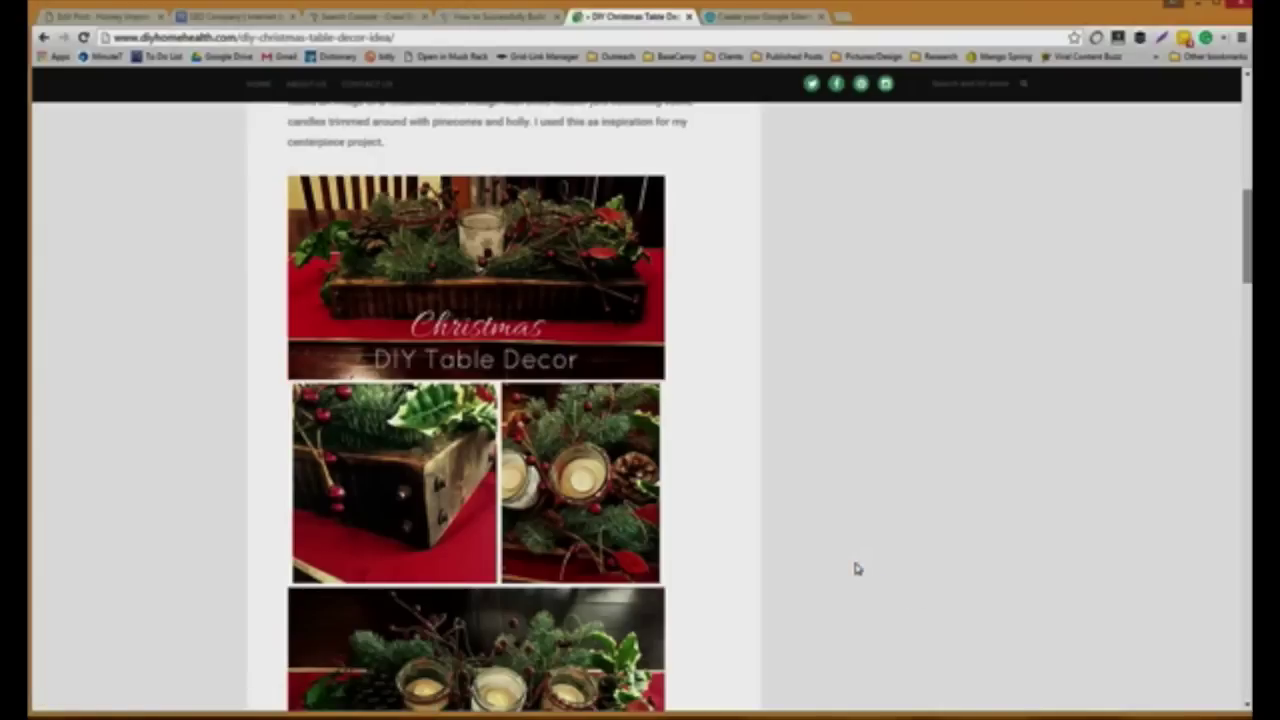
key("ctrl+shift+i")
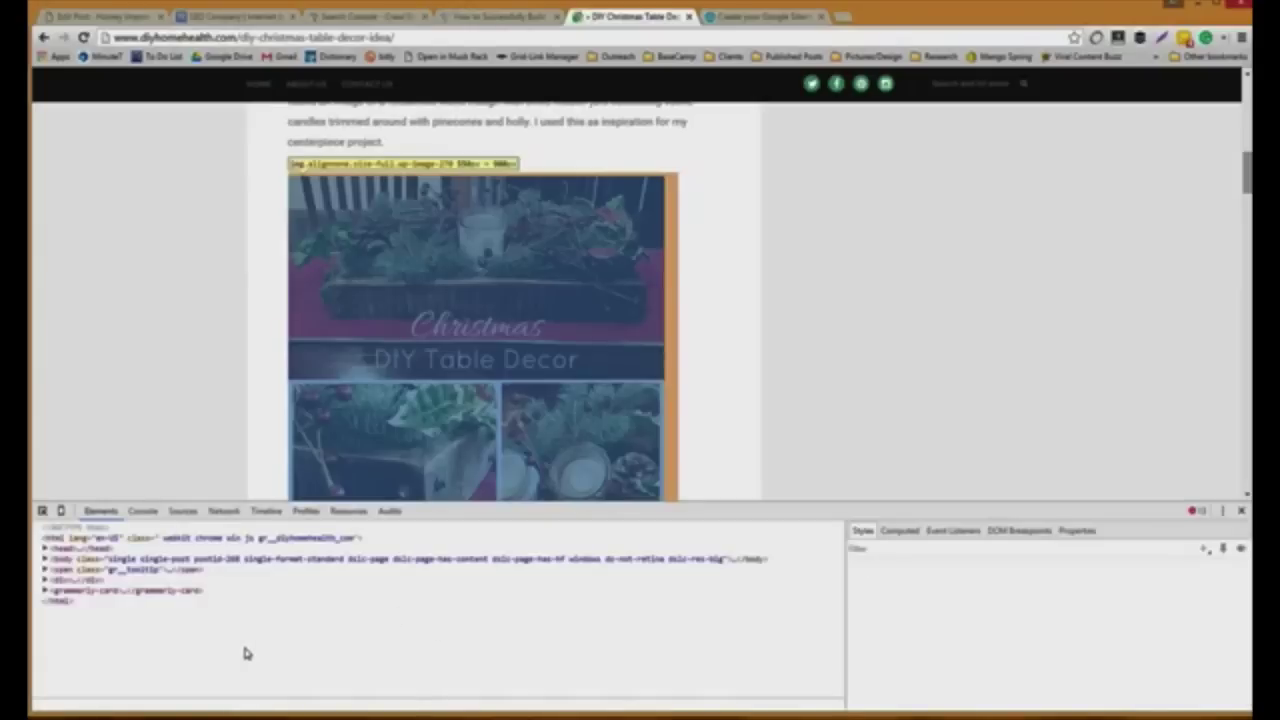
left_click(219, 607)
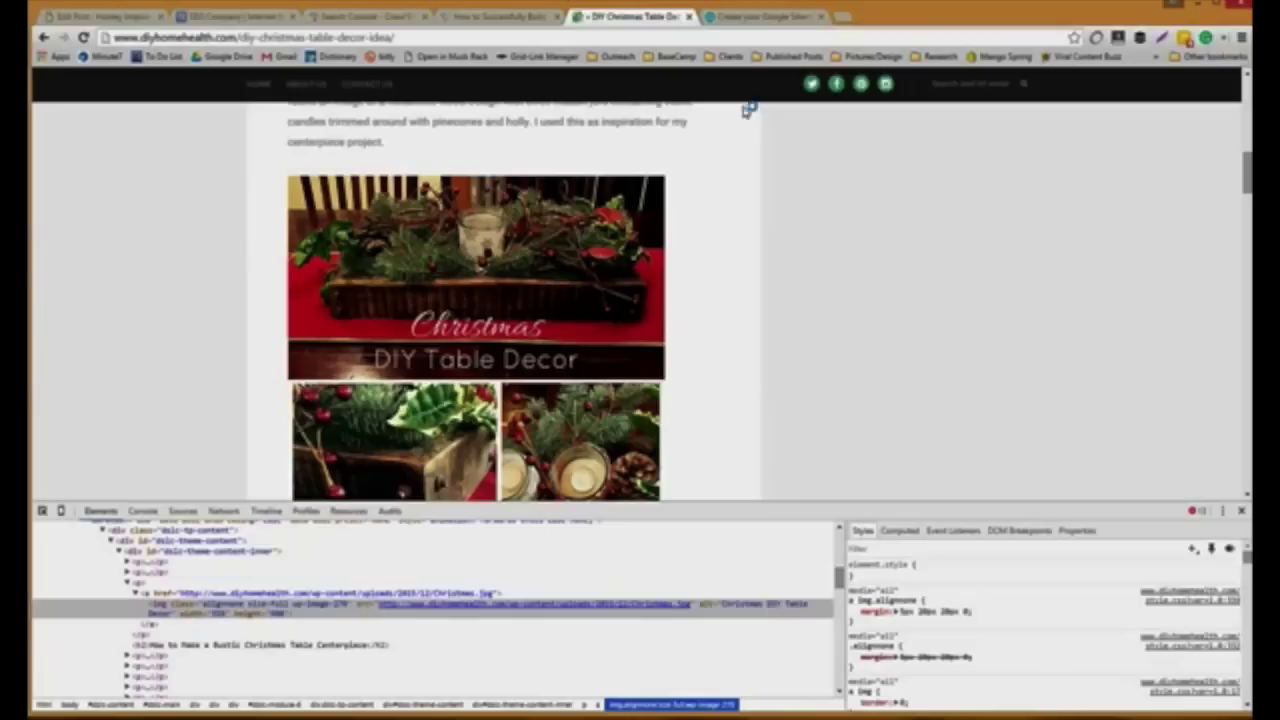
scroll(743, 325, "up", 10)
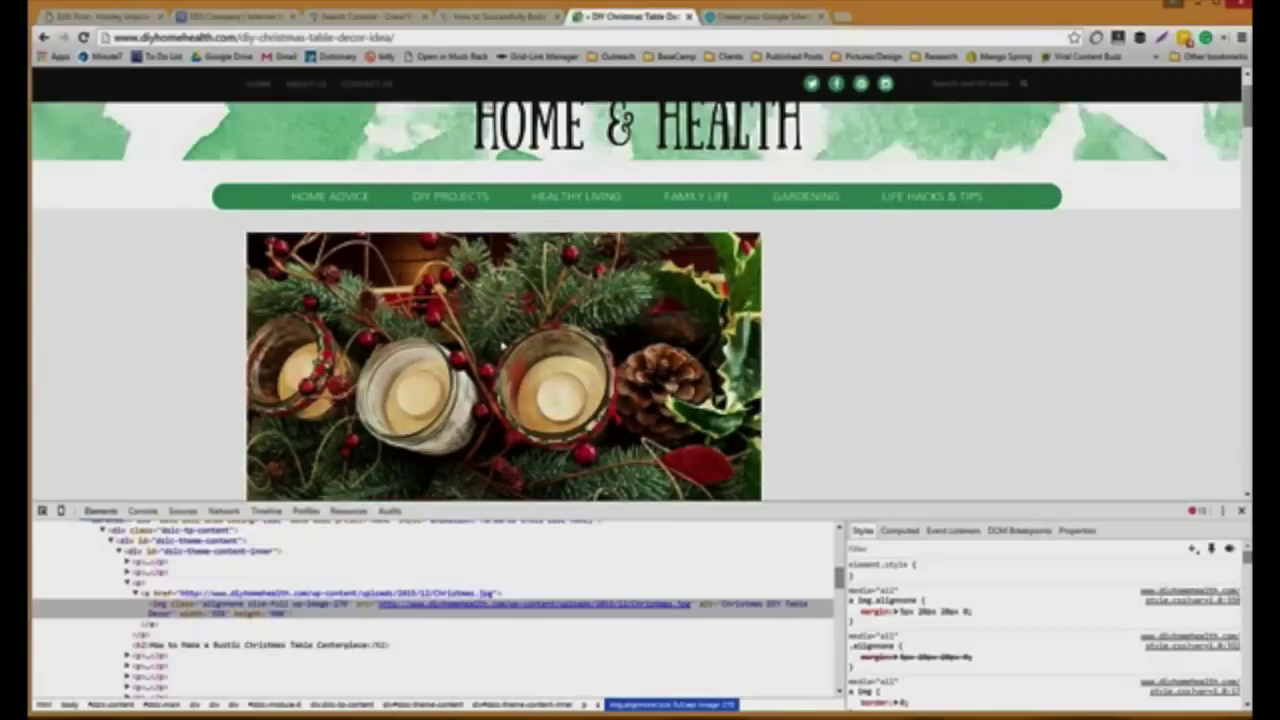
scroll(537, 290, "down", 4)
scroll(512, 388, "down", 2)
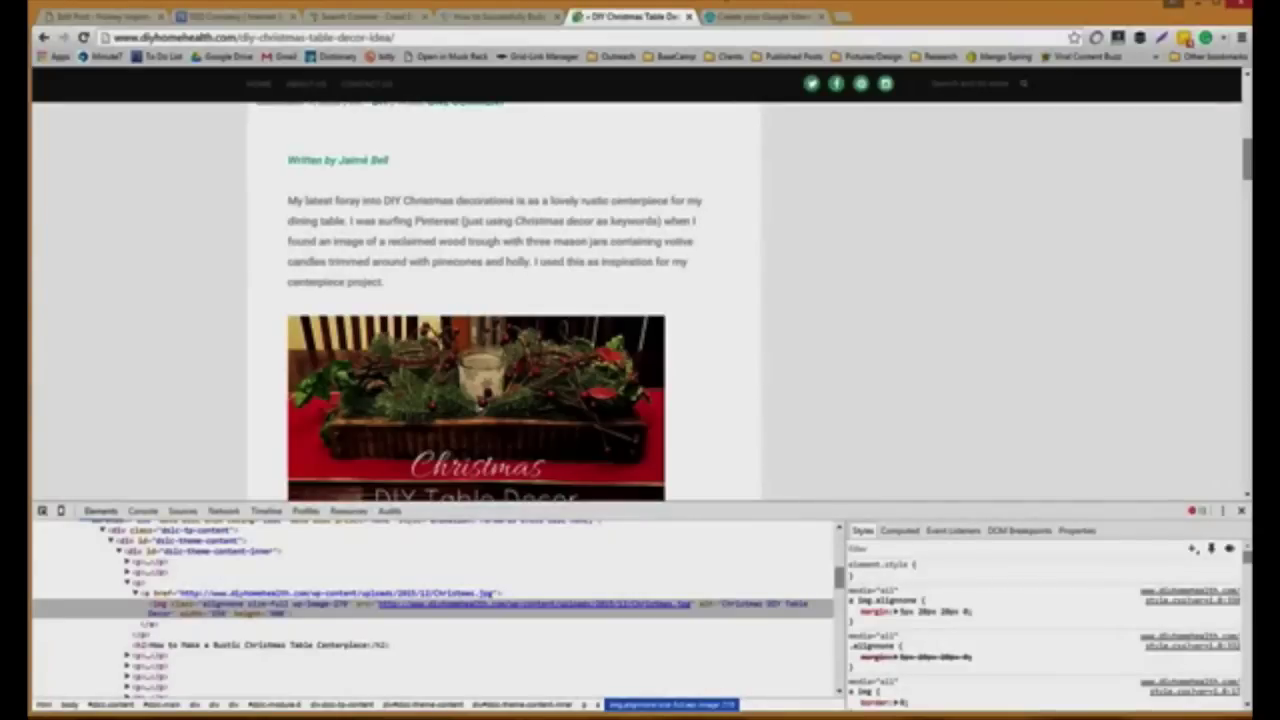
Switch to XML-Sitemaps.com and review the sitemap generation form, selecting the starting URL entry and examining the remaining options.
left_click(750, 17)
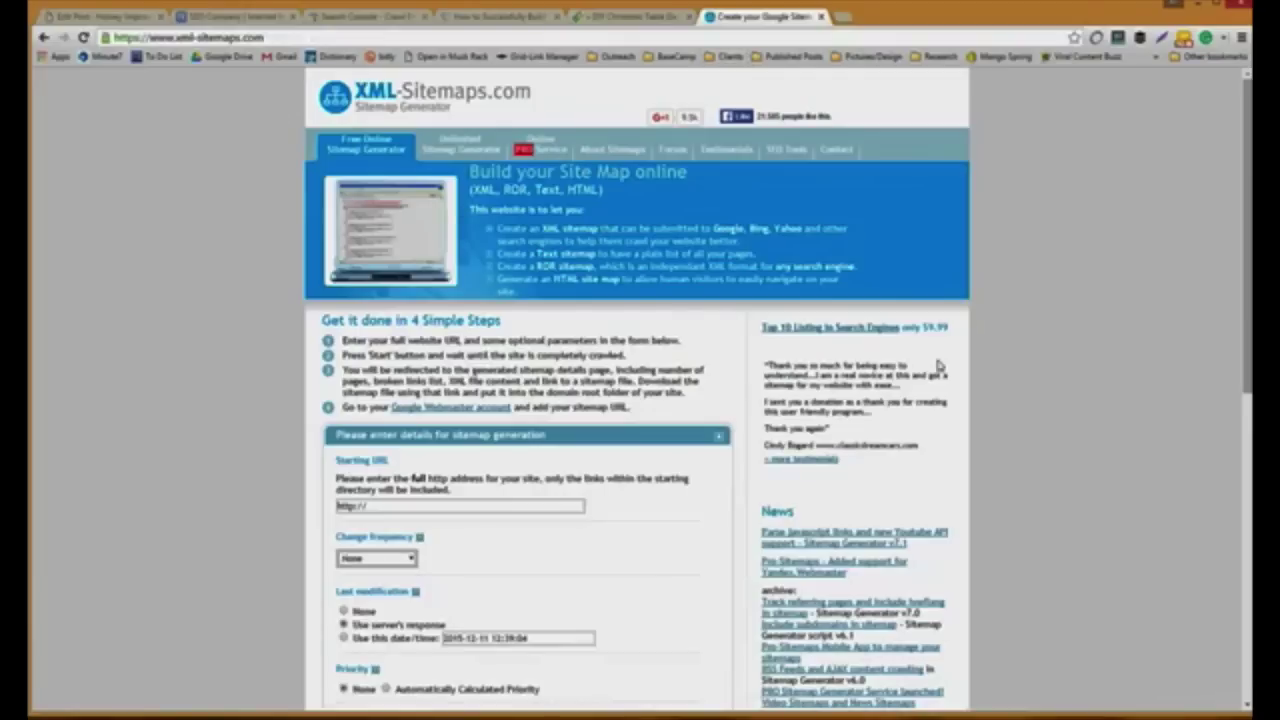
left_click_drag(377, 505, 320, 506)
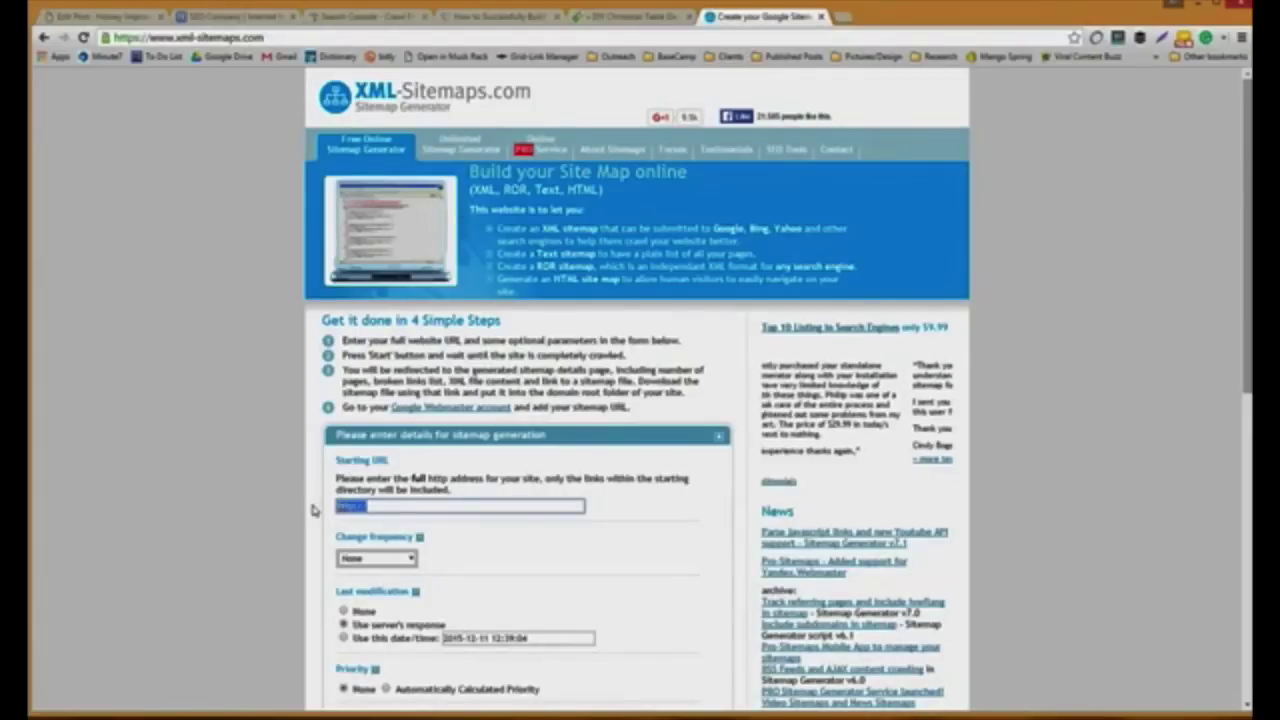
scroll(545, 522, "down", 2)
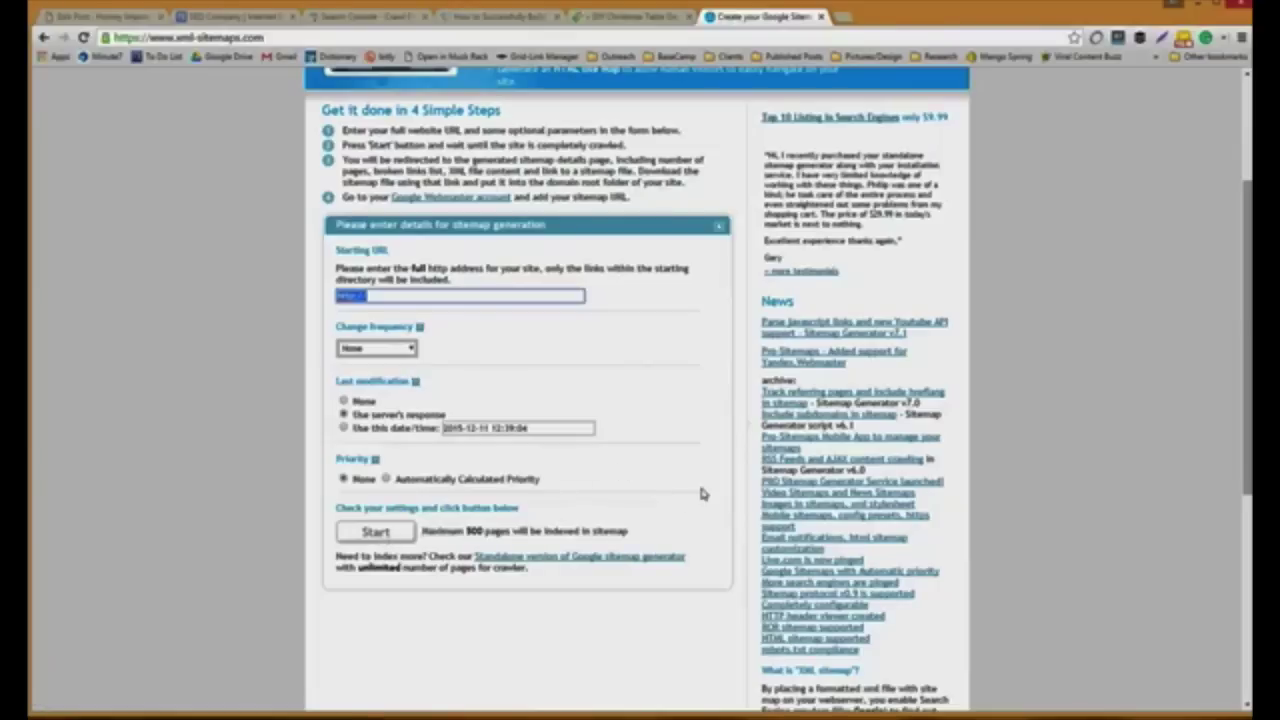
Switch to Search Console, view the Sitemaps report for homeyimprovements.com, and open the Add/Test Sitemap form ready for a sitemap path.
left_click(489, 17)
left_click(340, 18)
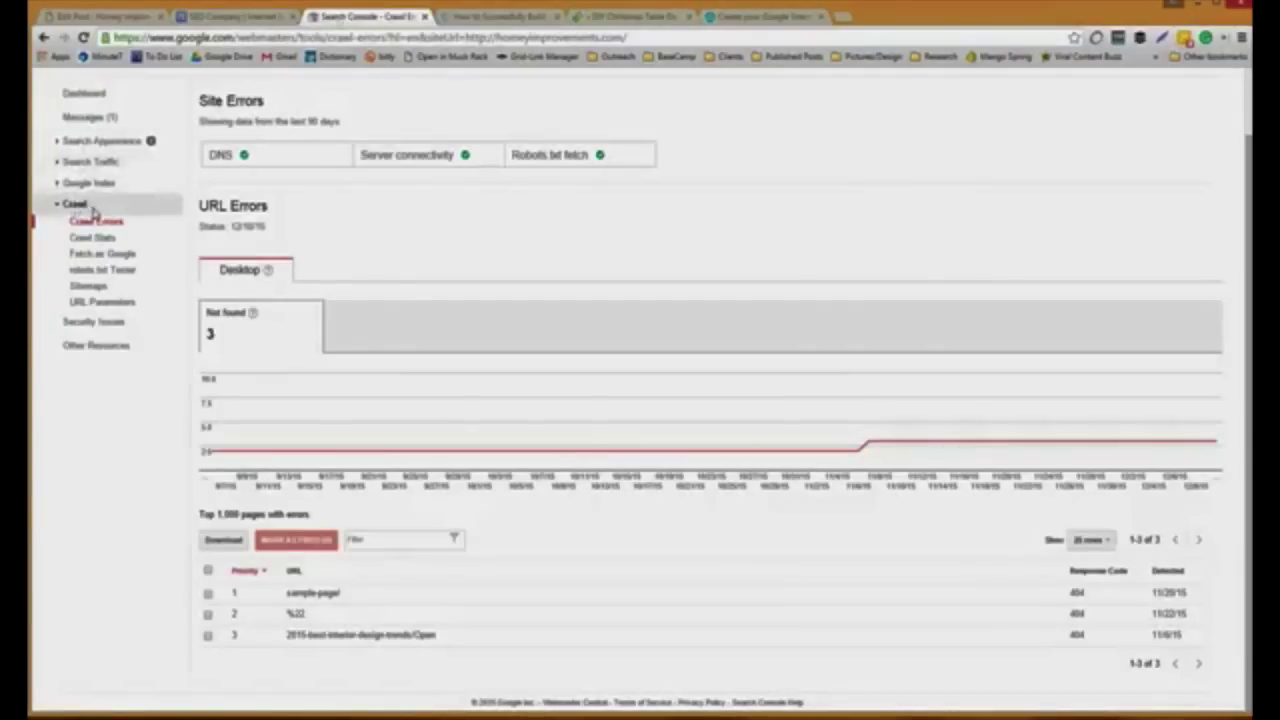
left_click(92, 287)
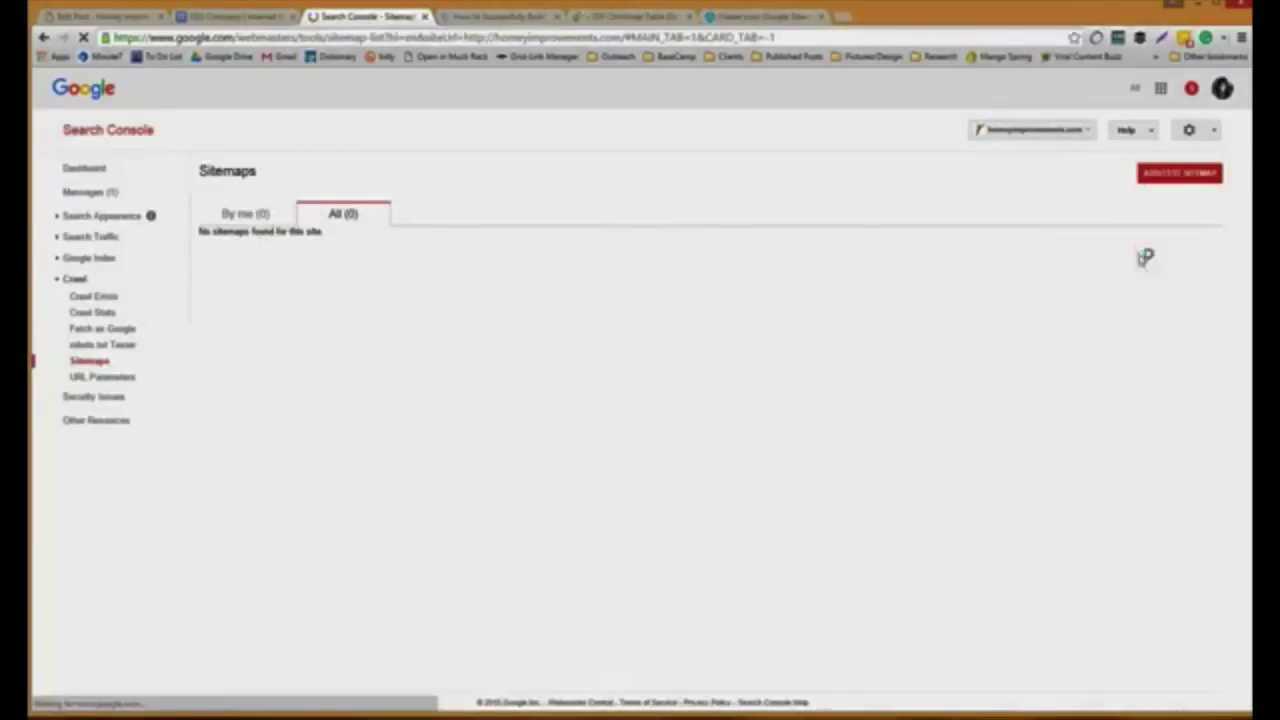
left_click(1175, 178)
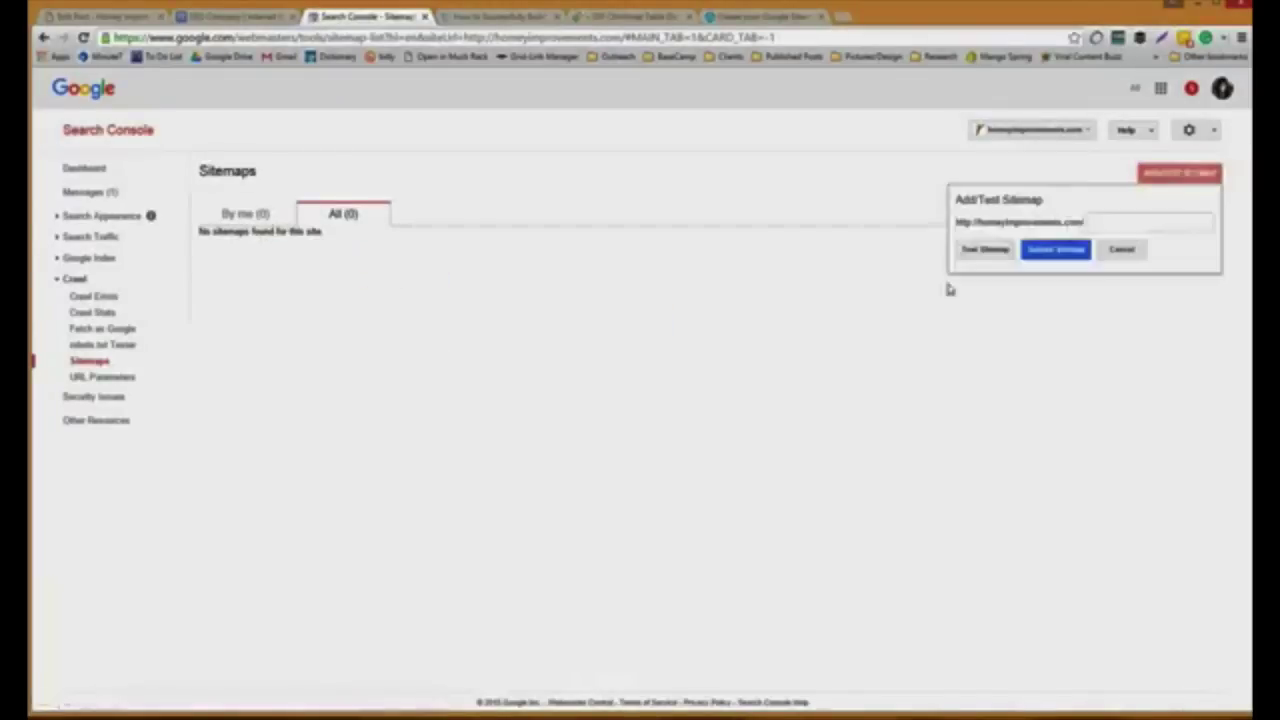
left_click(1105, 222)
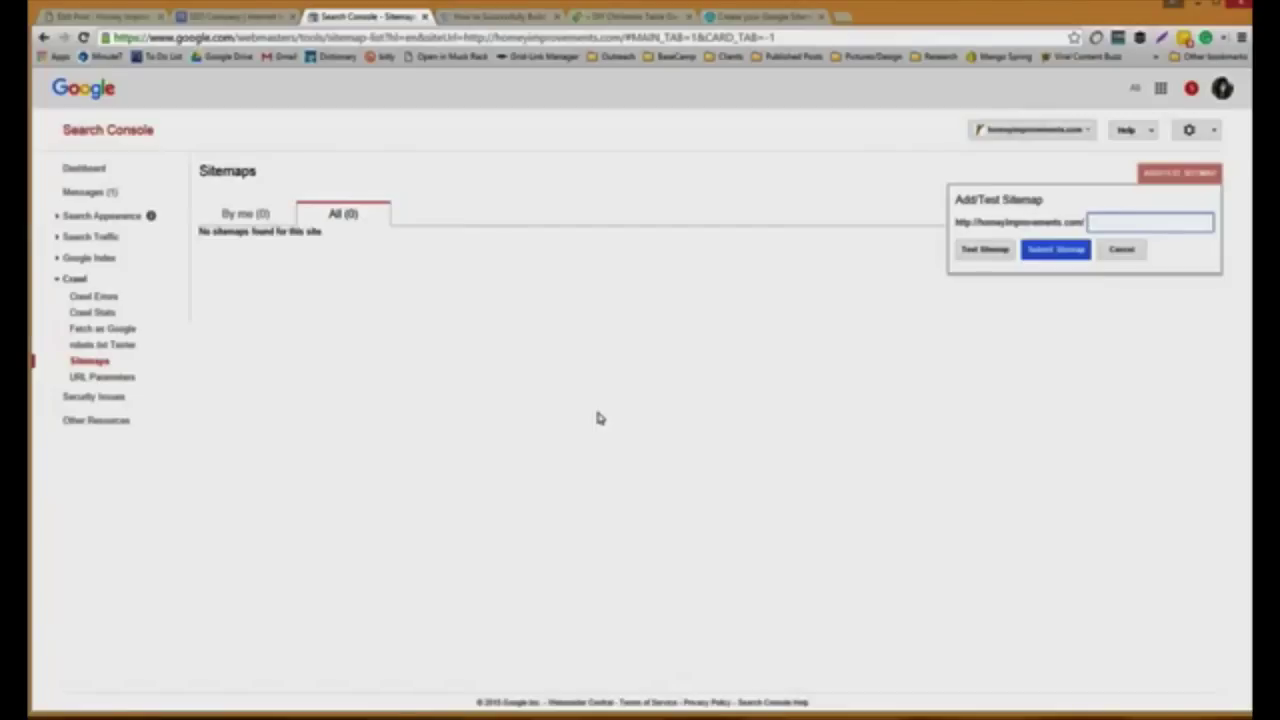
Switch to the WebpageFX homepage.
left_click(235, 17)
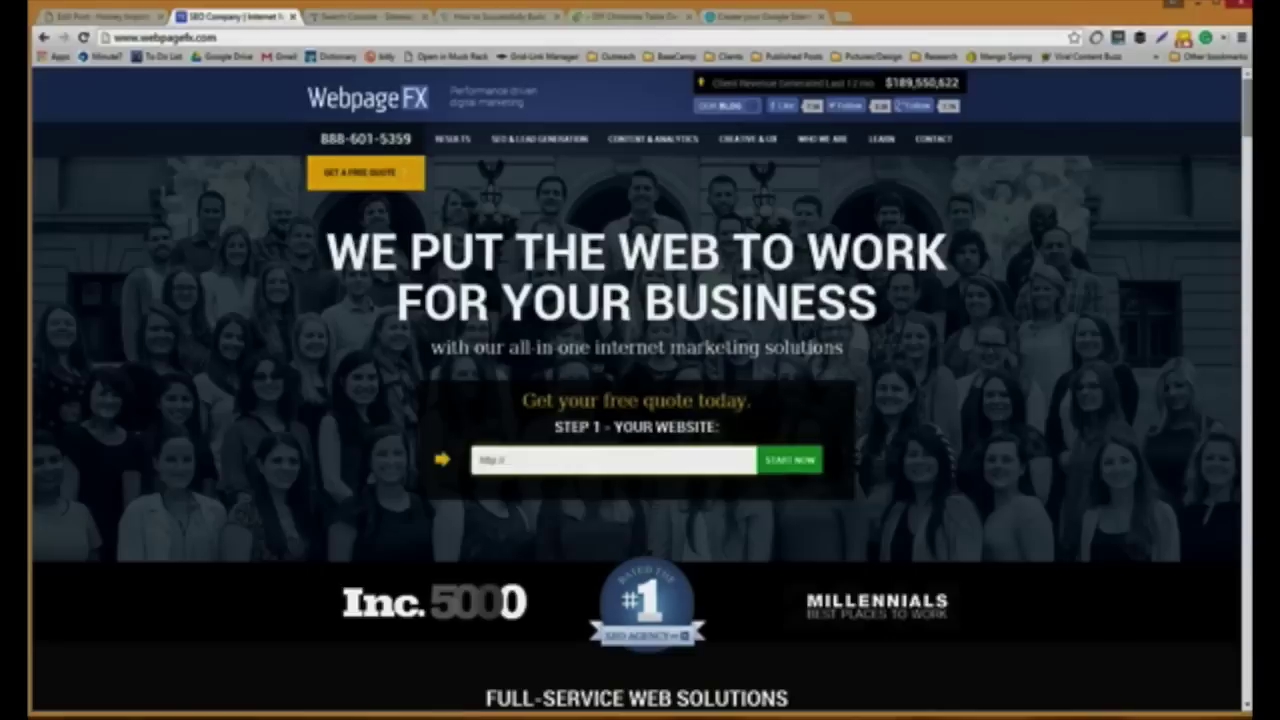